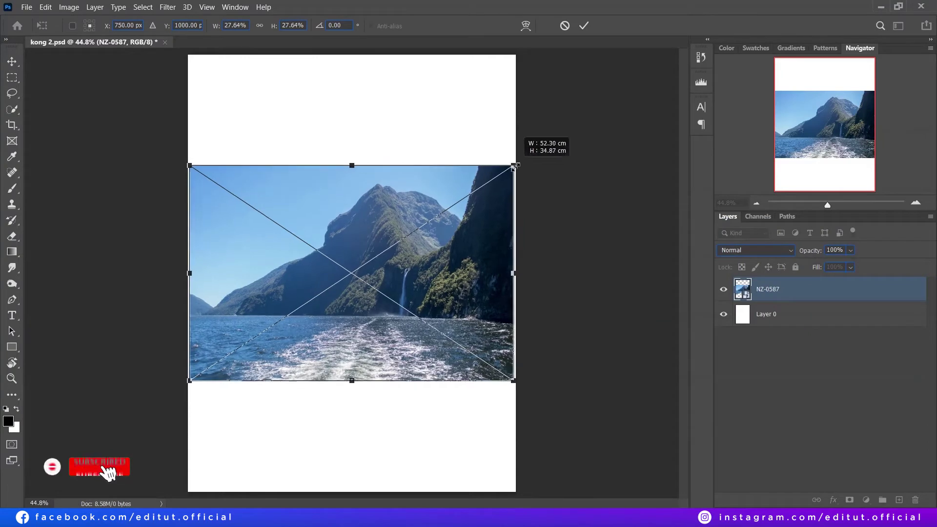
# Mask out the fjord photo's blue sky and clear the leftover top and left edge strips.
pyautogui.press('Return')
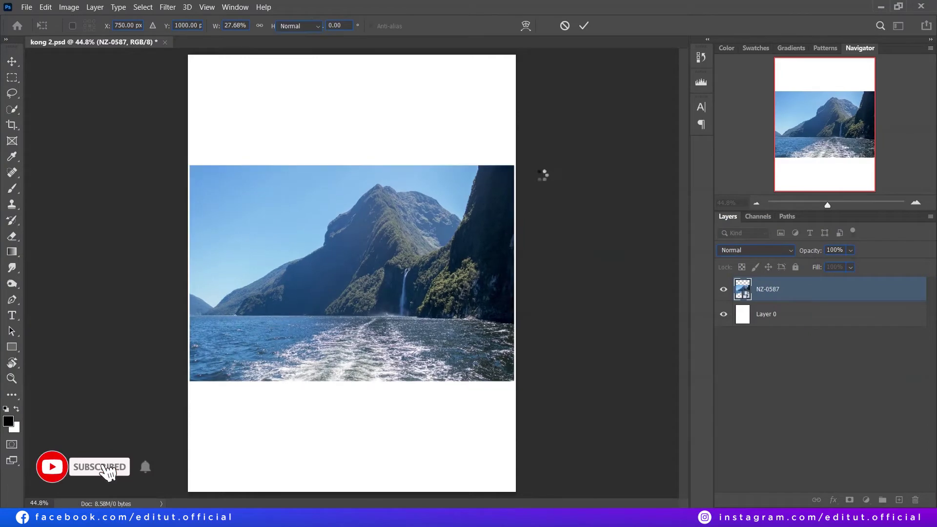
pyautogui.press('w')
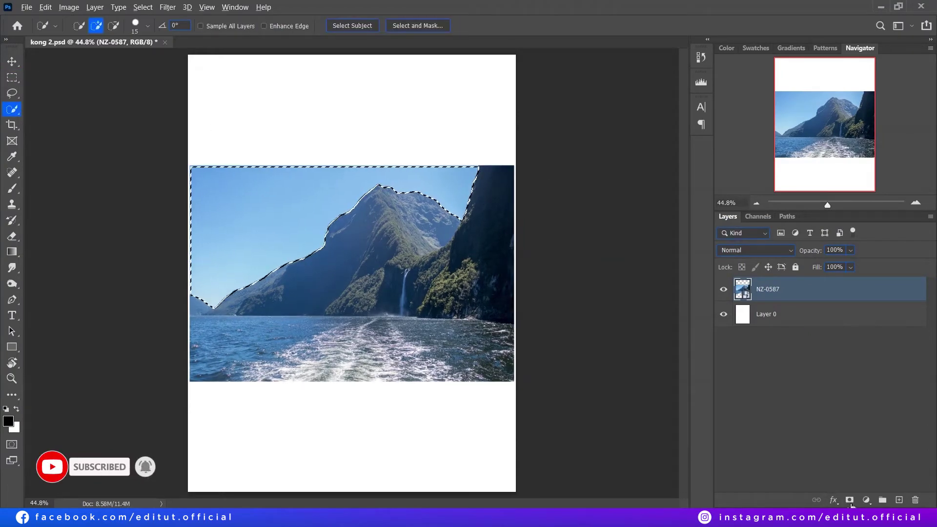
pyautogui.click(850, 500)
pyautogui.press('m')
pyautogui.hotkey('ctrl', '+')
pyautogui.hotkey('ctrl', '+')
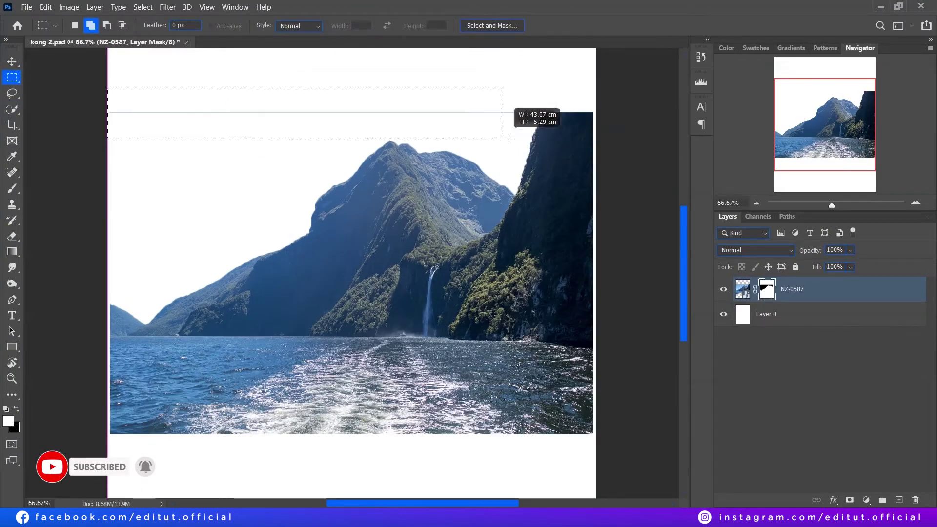
pyautogui.moveTo(510, 138); pyautogui.dragTo(540, 118)
pyautogui.moveTo(92, 103); pyautogui.dragTo(124, 305)
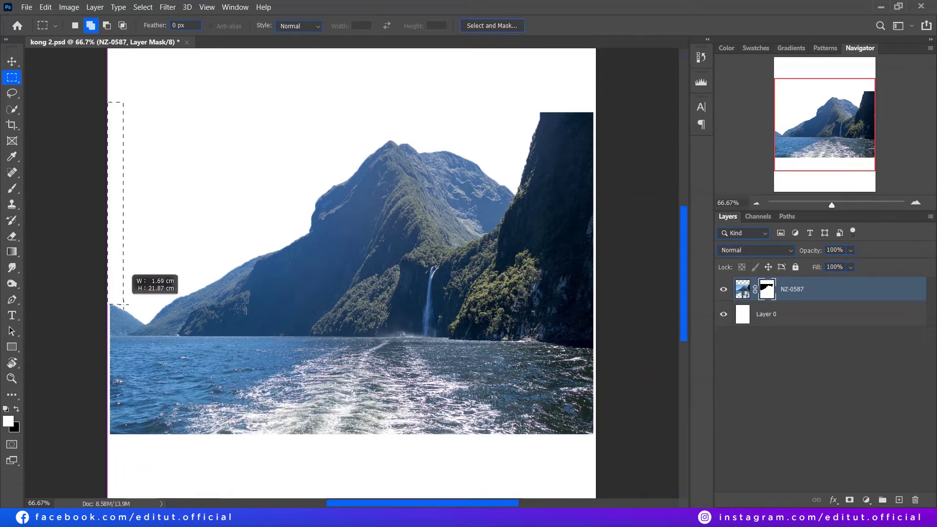
pyautogui.hotkey('ctrl', 'd')
pyautogui.hotkey('ctrl', '0')
# Enlarge the fjord photo to about 135% and fit it over the poster bottom.
pyautogui.click(742, 289)
pyautogui.hotkey('ctrl', 't')
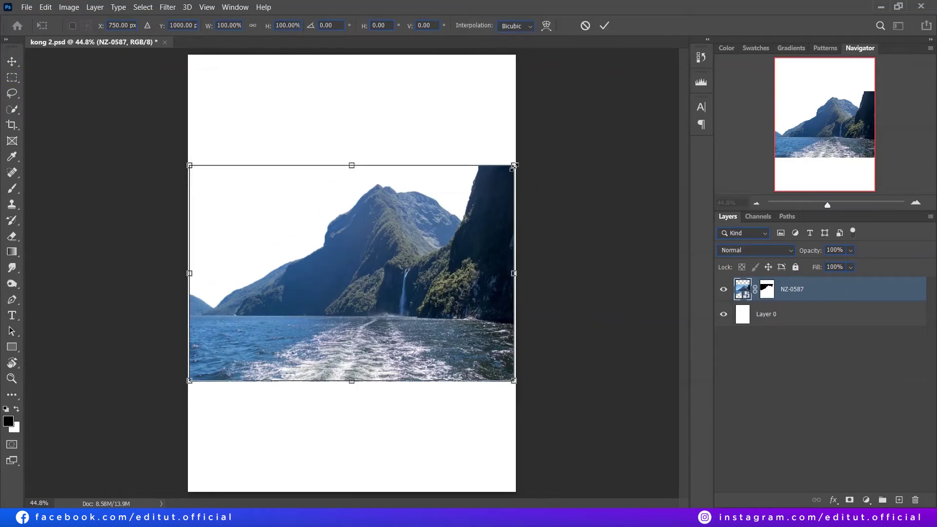
pyautogui.moveTo(514, 166)
pyautogui.mouseDown()
pyautogui.moveTo(121, 197)
pyautogui.moveTo(110, 186)
pyautogui.mouseUp()
pyautogui.moveTo(379, 325); pyautogui.dragTo(386, 331)
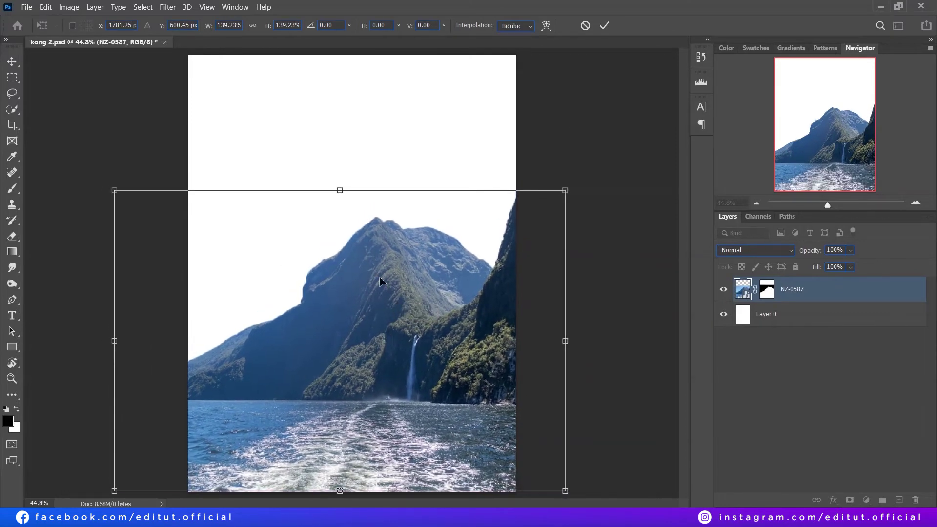
pyautogui.moveTo(429, 283); pyautogui.dragTo(418, 306)
pyautogui.press('Return')
# Place the cloud image beneath the fjord photo and enlarge it to cover the whole sky.
pyautogui.press('m')
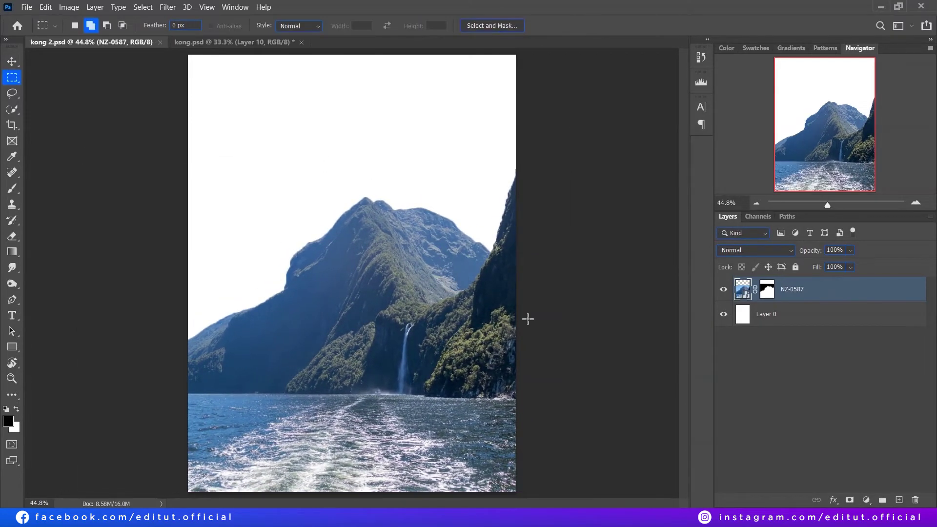
pyautogui.press('Return')
pyautogui.hotkey('ctrl', '[')
pyautogui.hotkey('ctrl', 't')
pyautogui.moveTo(516, 224); pyautogui.dragTo(698, 124)
pyautogui.moveTo(147, 241); pyautogui.dragTo(73, 293)
# Shift the clouds right and down, then duplicate them and blend the copy's edges on a mask.
pyautogui.moveTo(468, 203); pyautogui.dragTo(569, 230)
pyautogui.press('Return')
pyautogui.hotkey('ctrl', 'j')
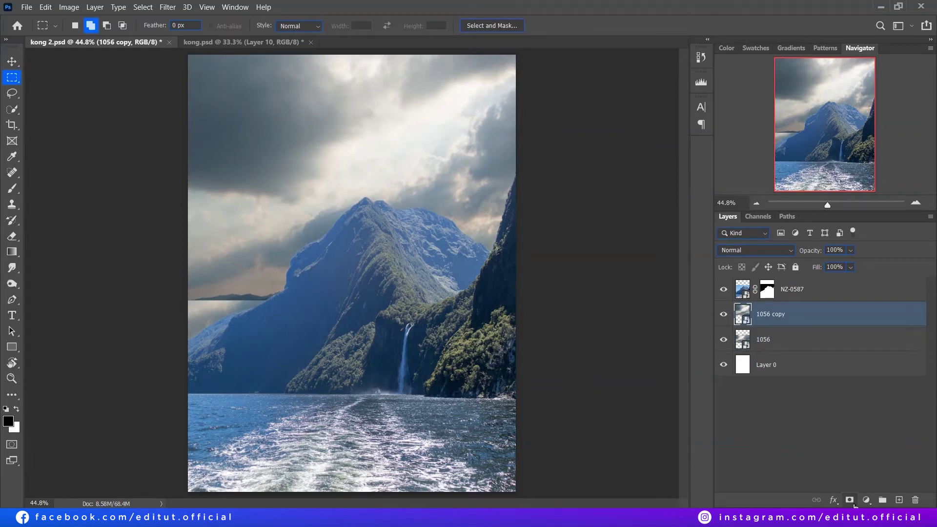
pyautogui.click(850, 500)
pyautogui.press('b')
pyautogui.moveTo(205, 293); pyautogui.dragTo(337, 215)
# Reposition the original 1056 cloud layer and reveal brighter clouds in the left sky.
pyautogui.click(764, 339)
pyautogui.hotkey('ctrl', 't')
pyautogui.moveTo(534, 288); pyautogui.dragTo(465, 291)
pyautogui.moveTo(338, 324)
pyautogui.mouseDown()
pyautogui.moveTo(328, 342)
pyautogui.moveTo(341, 309)
pyautogui.mouseUp()
pyautogui.press('Return')
pyautogui.hotkey('alt', ']')
pyautogui.press('x')
pyautogui.moveTo(169, 209)
pyautogui.mouseDown()
pyautogui.moveTo(229, 116)
pyautogui.moveTo(254, 214)
pyautogui.mouseUp()
# Apply a Blue-channel Curves adjustment to the fjord photo.
pyautogui.click(795, 279)
pyautogui.hotkey('ctrl', 'm')
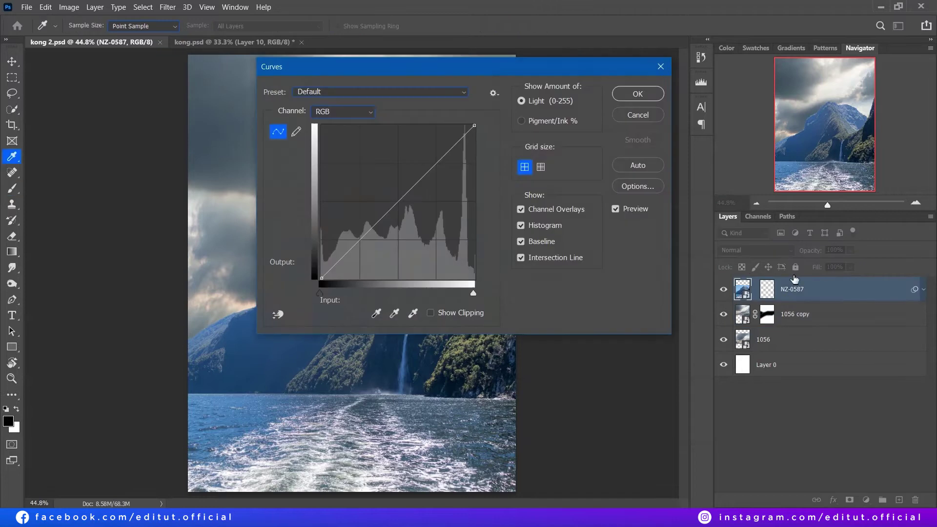
pyautogui.moveTo(439, 67); pyautogui.dragTo(715, 71)
pyautogui.hotkey('alt', '5')
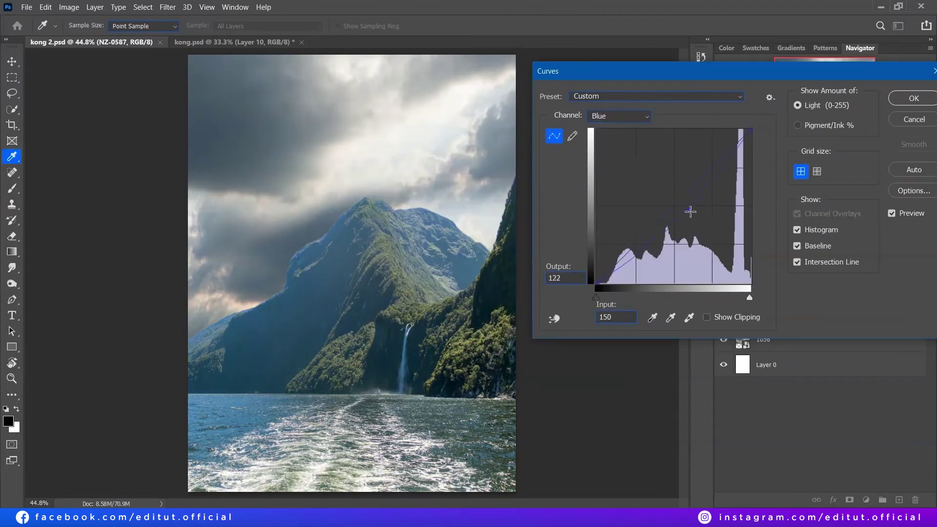
pyautogui.click(913, 98)
# Add a Levels adjustment clipped to the fjord: brighter midtones, white input 250, output whites 235.
pyautogui.click(867, 500)
pyautogui.click(884, 342)
pyautogui.hotkey('ctrl', 'alt', 'g')
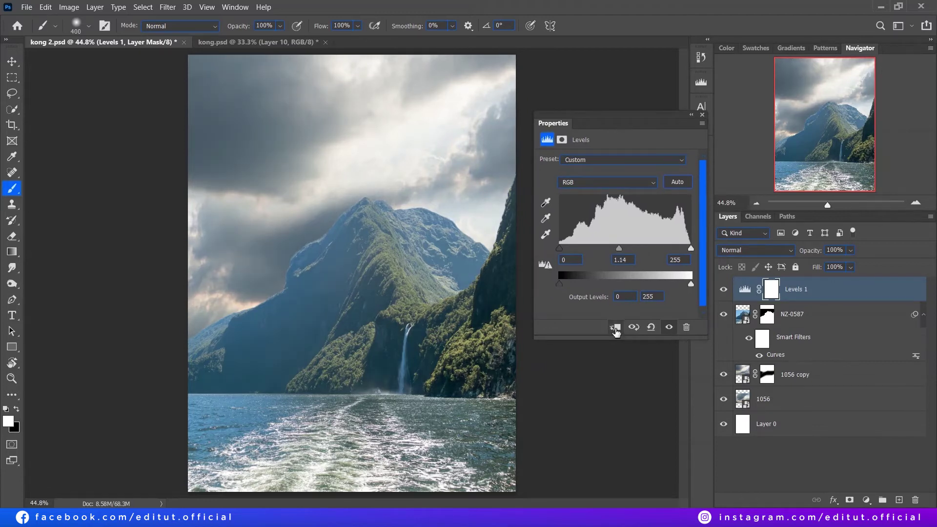
pyautogui.moveTo(626, 250); pyautogui.dragTo(617, 251)
pyautogui.moveTo(691, 248); pyautogui.dragTo(688, 249)
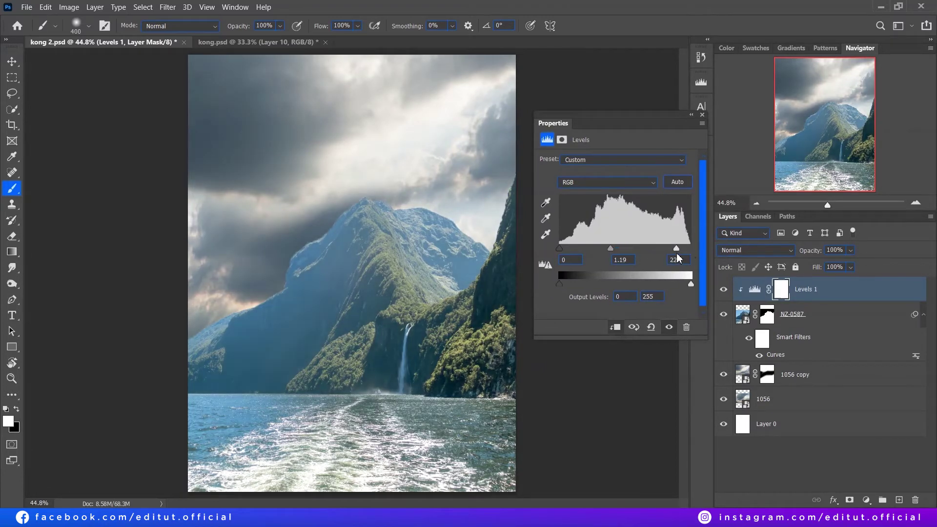
pyautogui.moveTo(691, 284); pyautogui.dragTo(681, 284)
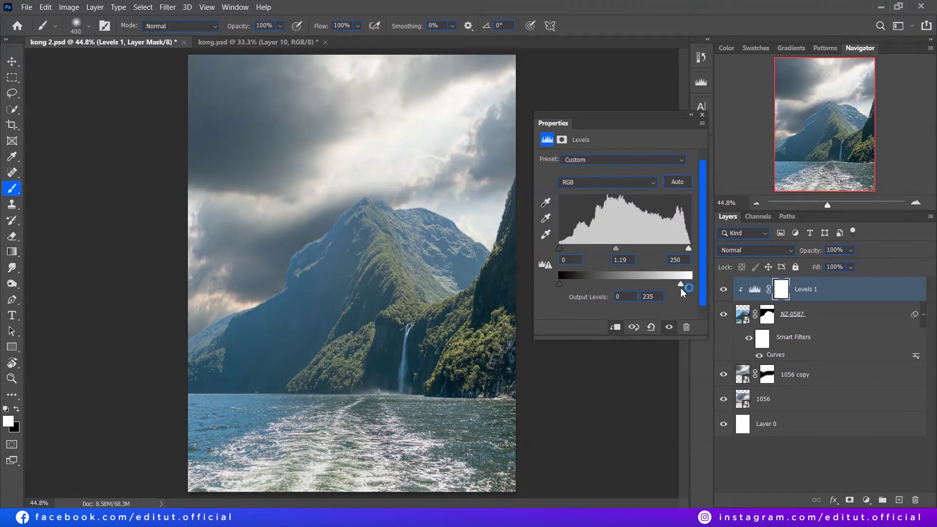
pyautogui.moveTo(560, 284); pyautogui.dragTo(563, 284)
pyautogui.click(702, 115)
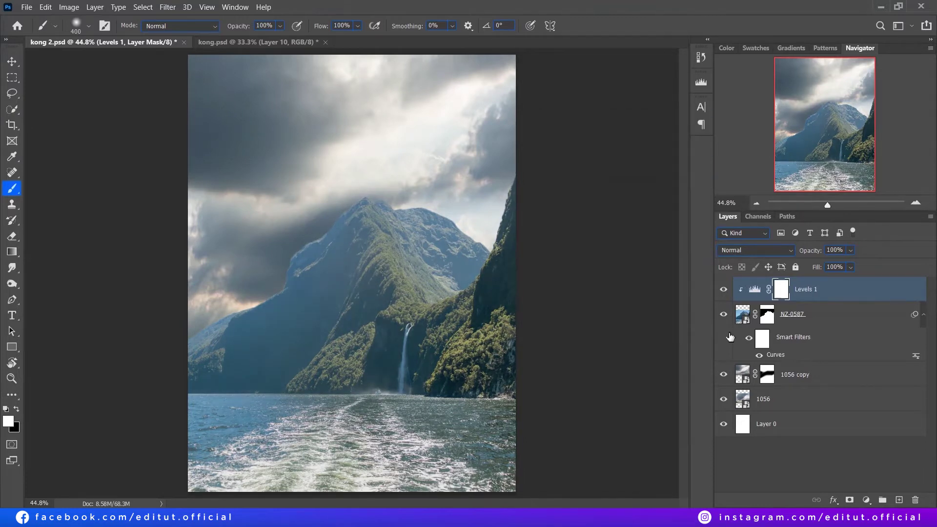
# Reposition the 1056 copy cloud layer in the sky.
pyautogui.click(806, 374)
pyautogui.hotkey('ctrl', 't')
pyautogui.moveTo(550, 244); pyautogui.dragTo(540, 243)
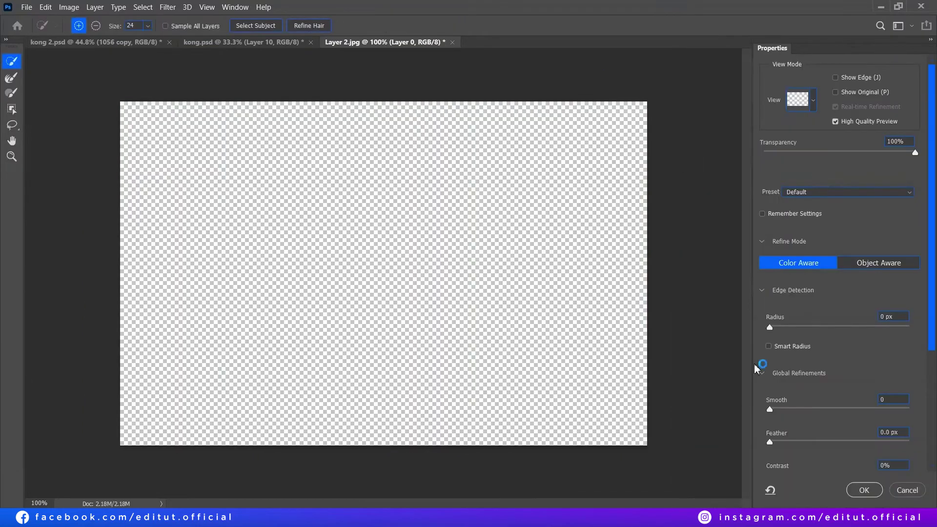
# Confirm Kong's refined selection as an inverted layer mask and drag Kong into the poster.
pyautogui.moveTo(889, 152); pyautogui.dragTo(774, 152)
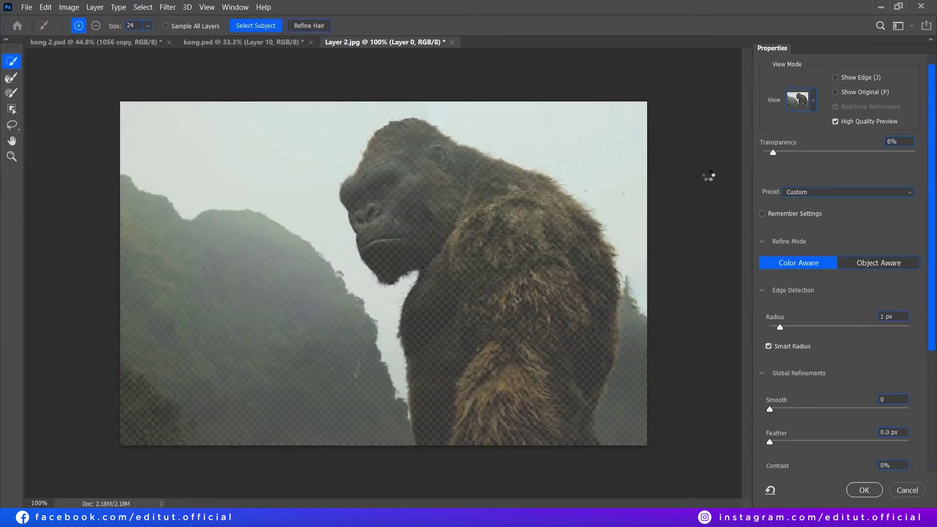
pyautogui.moveTo(775, 155); pyautogui.dragTo(904, 153)
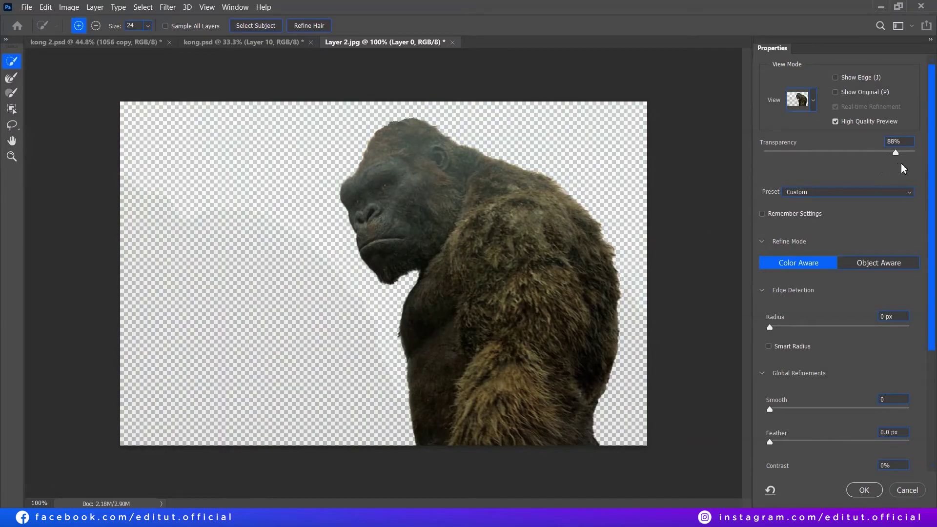
pyautogui.click(864, 490)
pyautogui.keyDown('alt'); pyautogui.click(850, 500); pyautogui.keyUp('alt')
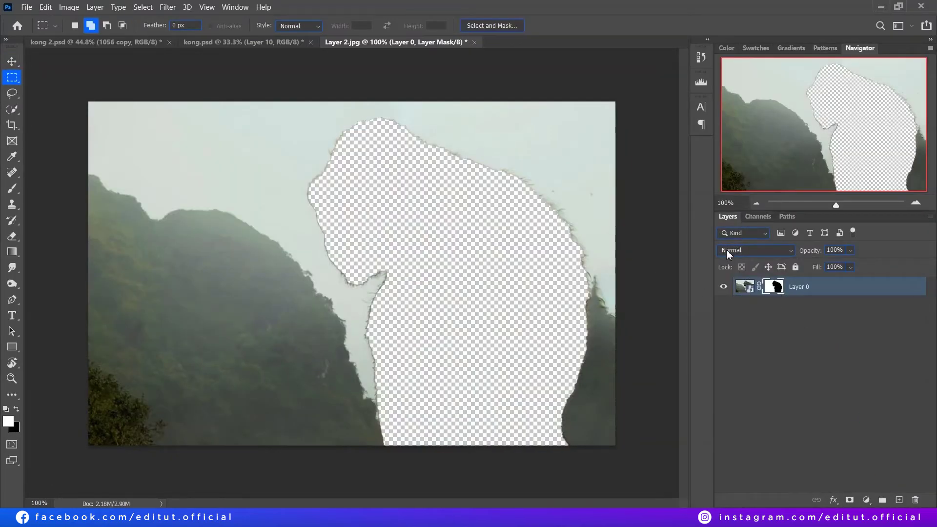
pyautogui.hotkey('ctrl', 'i')
pyautogui.moveTo(799, 287); pyautogui.dragTo(351, 195)
# Set Kong above the mountain peak and shift the 1056 cloud layer slightly right.
pyautogui.hotkey('ctrl', 't')
pyautogui.moveTo(380, 161); pyautogui.dragTo(425, 182)
pyautogui.press('Return')
pyautogui.keyDown('ctrl'); pyautogui.click(329, 317); pyautogui.keyUp('ctrl')
pyautogui.hotkey('ctrl', 't')
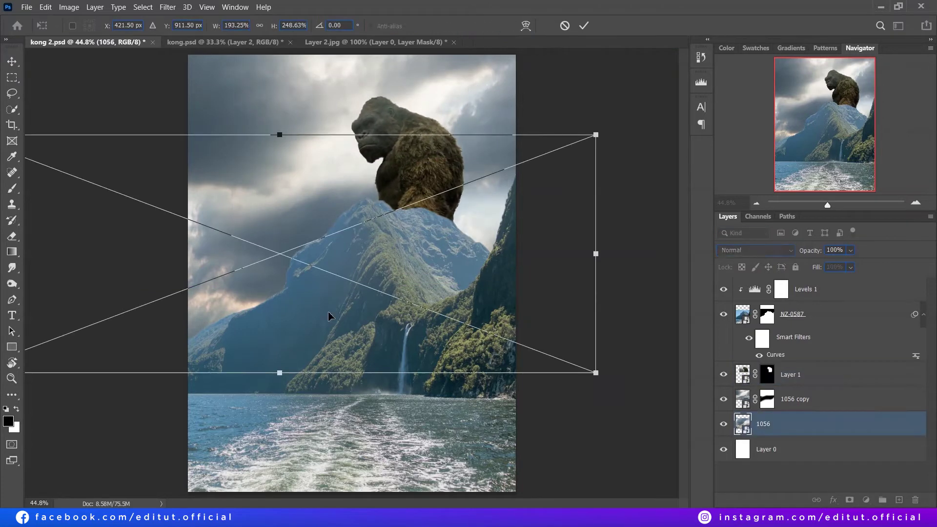
pyautogui.moveTo(328, 316); pyautogui.dragTo(357, 315)
pyautogui.press('Return')
# Apply Curves to Kong, lifting his darkest tones to fade him.
pyautogui.keyDown('ctrl'); pyautogui.click(405, 162); pyautogui.keyUp('ctrl')
pyautogui.hotkey('ctrl', 'm')
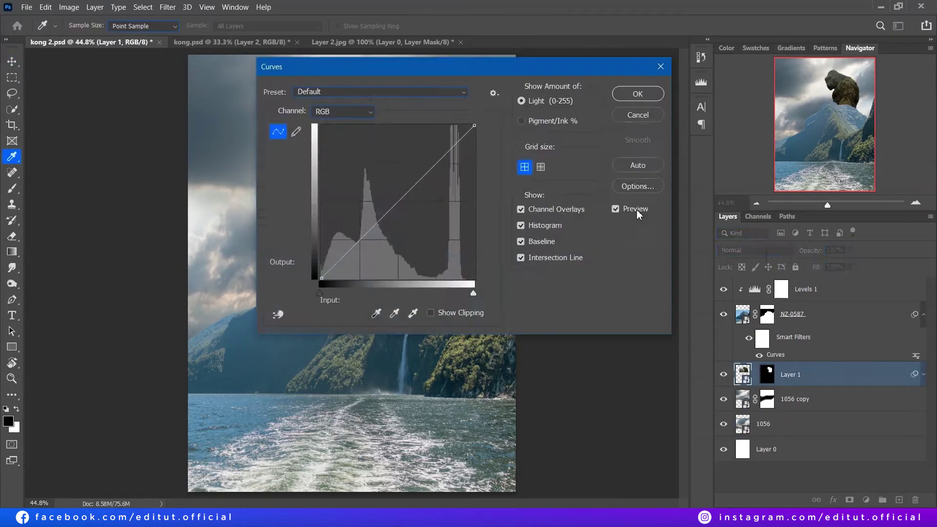
pyautogui.moveTo(469, 66); pyautogui.dragTo(734, 67)
pyautogui.moveTo(586, 280); pyautogui.dragTo(573, 215)
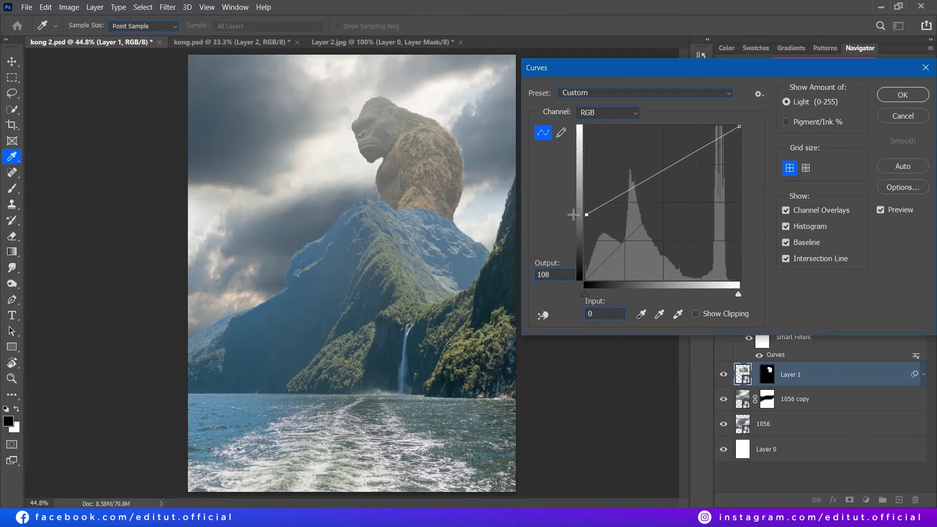
pyautogui.click(903, 95)
# Apply Levels to Kong with brighter midtones, a lower white point and raised output blacks.
pyautogui.hotkey('ctrl', 'l')
pyautogui.moveTo(439, 77); pyautogui.dragTo(735, 85)
pyautogui.moveTo(721, 226); pyautogui.dragTo(715, 227)
pyautogui.moveTo(797, 226); pyautogui.dragTo(785, 226)
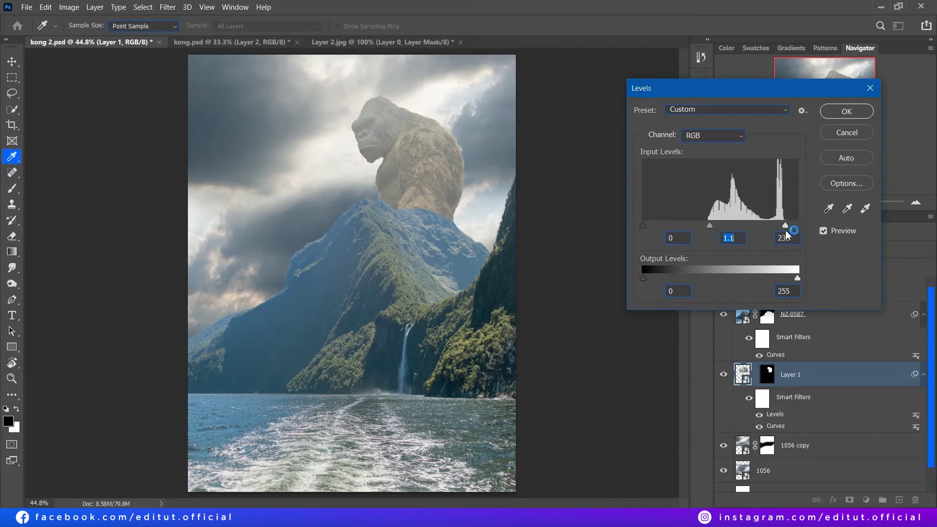
pyautogui.moveTo(643, 279); pyautogui.dragTo(661, 279)
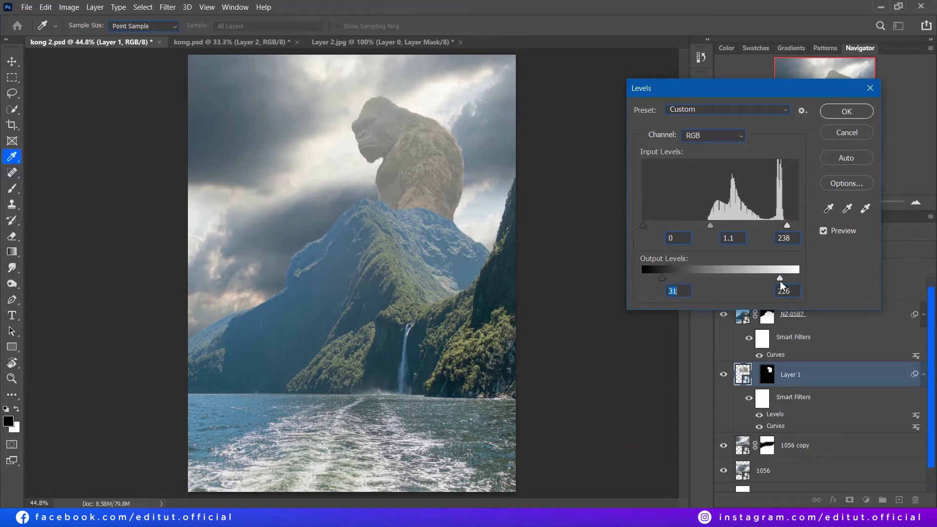
# Shift Kong's Color Balance toward cyan.
pyautogui.hotkey('ctrl', 'b')
pyautogui.moveTo(607, 107); pyautogui.dragTo(691, 62)
pyautogui.moveTo(667, 109)
pyautogui.mouseDown()
pyautogui.moveTo(659, 111)
pyautogui.moveTo(663, 139)
pyautogui.moveTo(643, 111)
pyautogui.mouseUp()
pyautogui.click(657, 124)
# Group Kong and paint a soft white glow over his face on a faded Screen layer.
pyautogui.press('b')
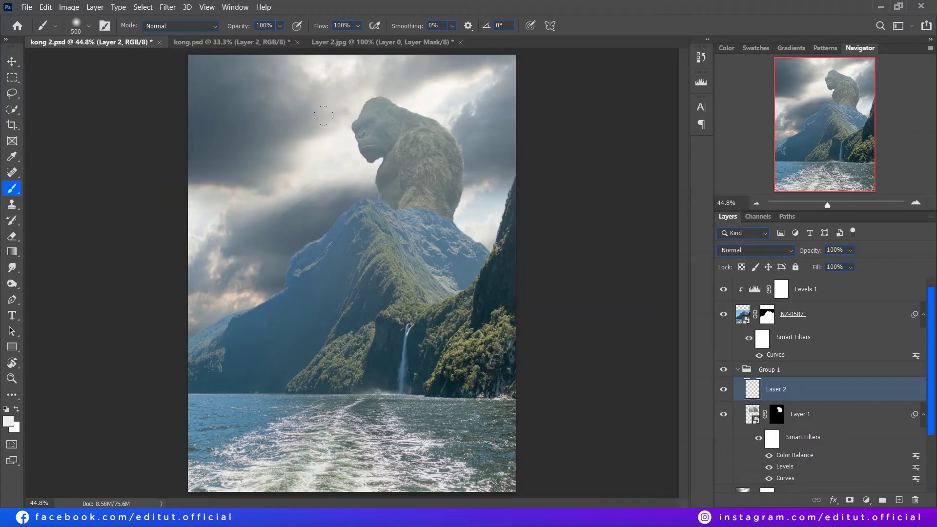
pyautogui.press(']')
pyautogui.click(353, 154)
pyautogui.moveTo(797, 257); pyautogui.dragTo(766, 262)
pyautogui.click(756, 250)
pyautogui.click(737, 303)
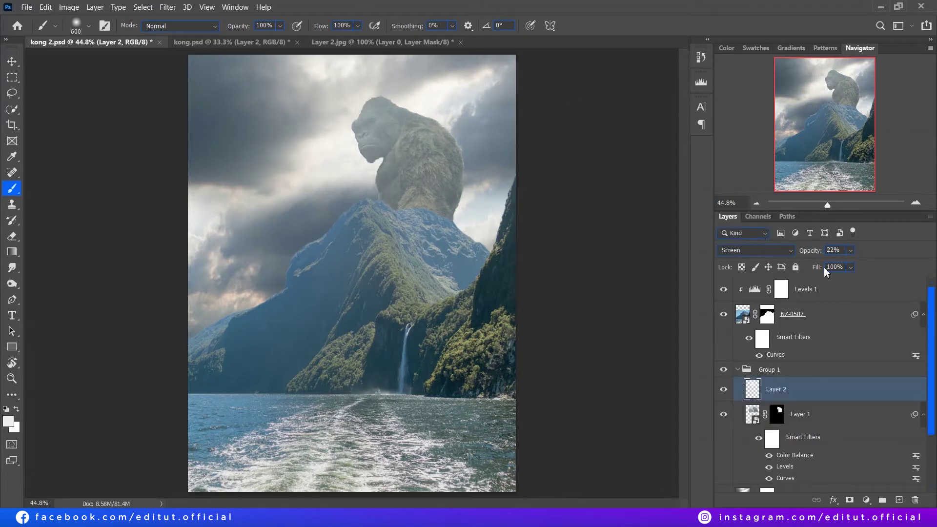
# Paint another glow beside Kong on a new Screen layer at lowered opacity.
pyautogui.click(899, 500)
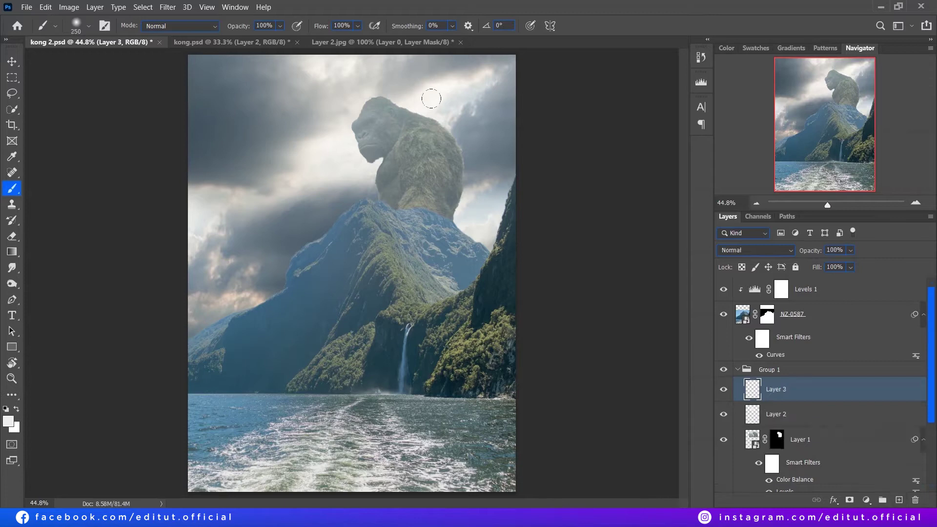
pyautogui.moveTo(401, 110); pyautogui.dragTo(454, 195)
pyautogui.press('v')
pyautogui.click(756, 250)
pyautogui.click(735, 380)
pyautogui.moveTo(810, 252); pyautogui.dragTo(774, 250)
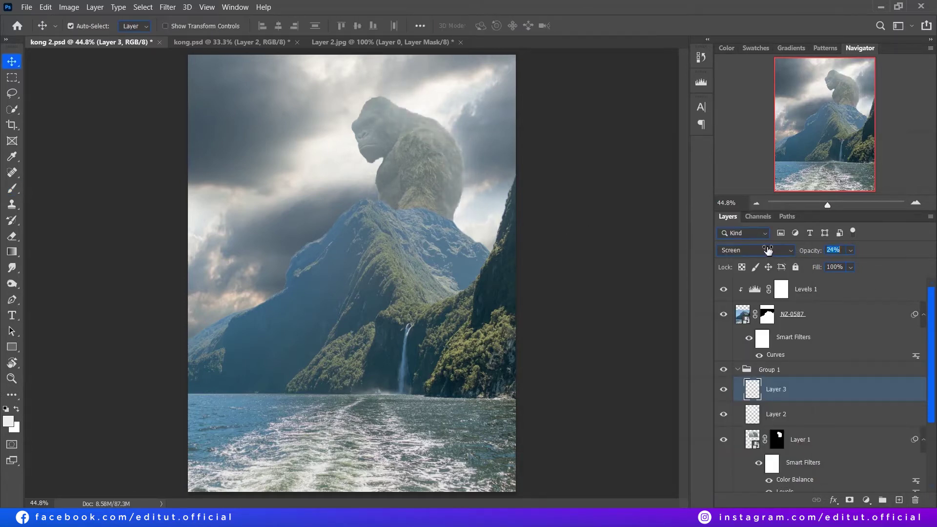
# Add a brightening Curves adjustment clipped to Kong, with its mask inverted to hide it.
pyautogui.click(801, 440)
pyautogui.click(867, 500)
pyautogui.click(859, 352)
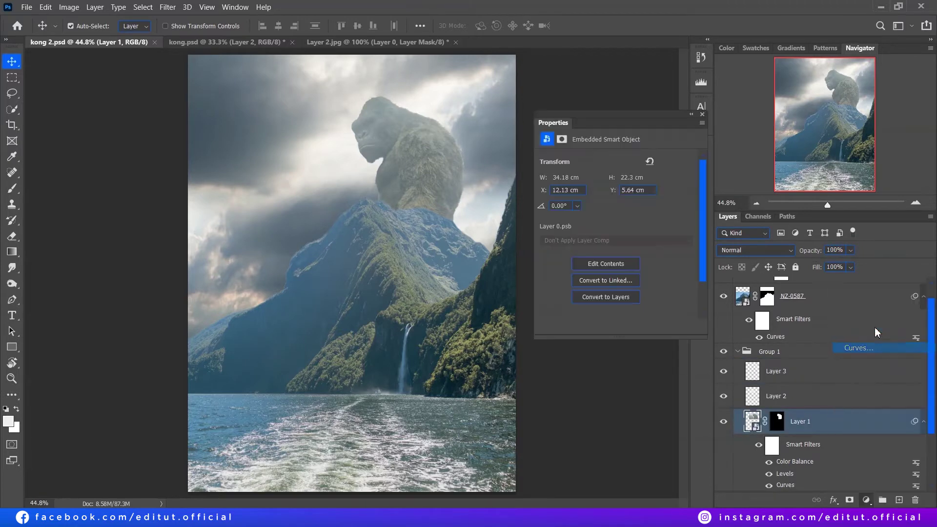
pyautogui.moveTo(621, 255); pyautogui.dragTo(621, 233)
pyautogui.click(615, 327)
pyautogui.click(789, 423)
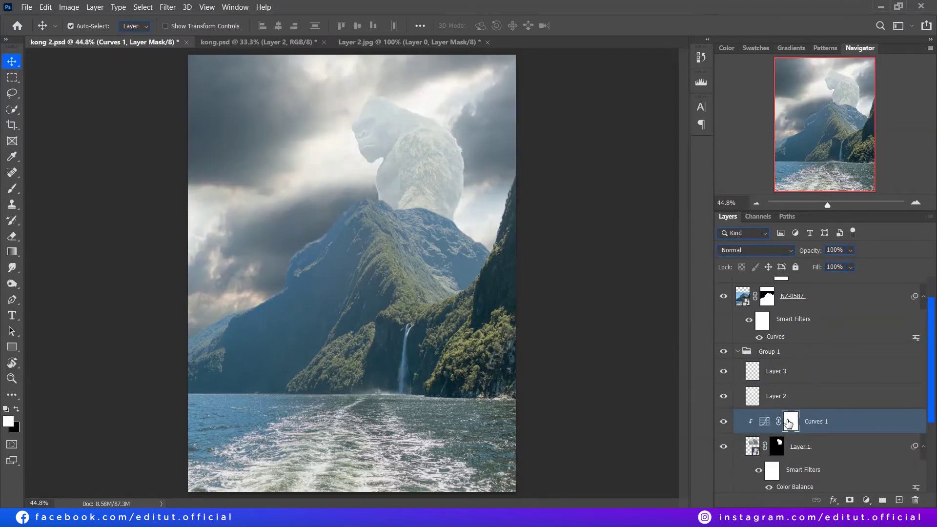
pyautogui.hotkey('ctrl', 'i')
pyautogui.press('b')
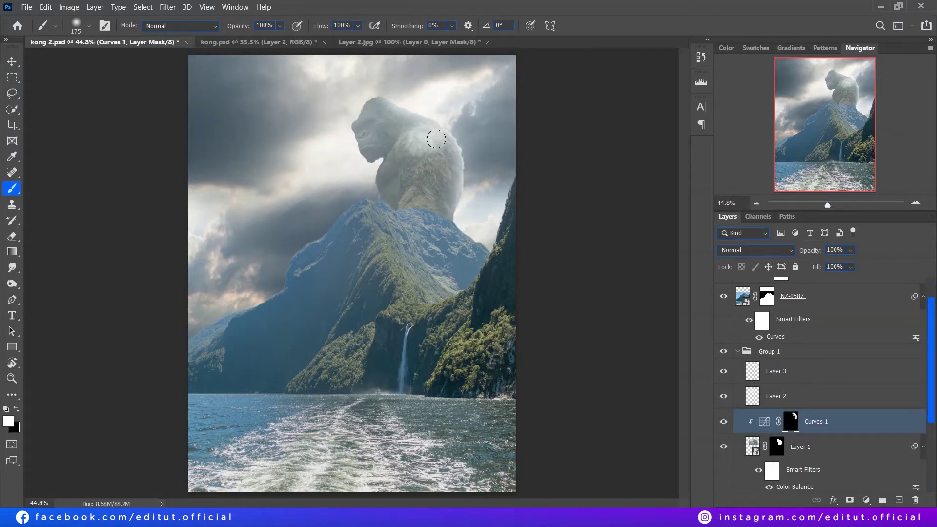
# Set the Curves 1 opacity to 63% and select the sky group.
pyautogui.moveTo(791, 252); pyautogui.dragTo(793, 252)
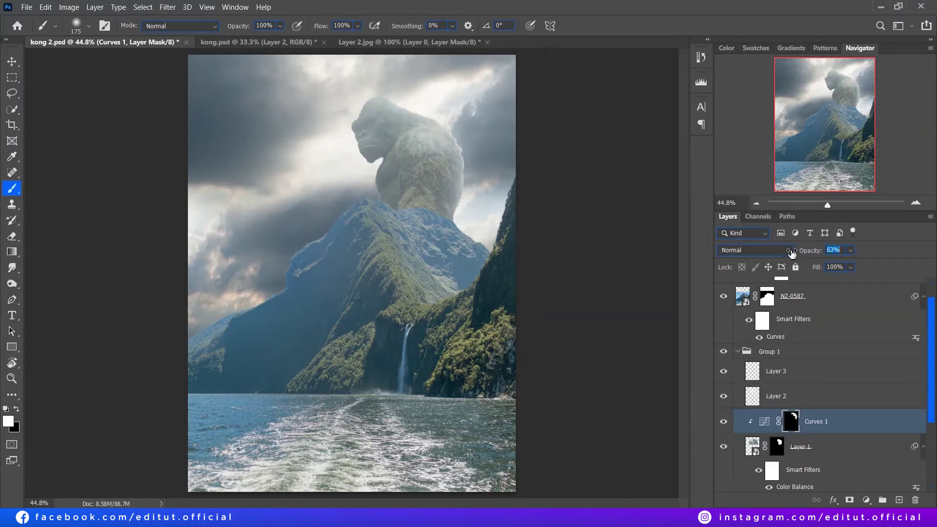
pyautogui.scroll(-3, 800, 391)
pyautogui.click(803, 465)
pyautogui.click(724, 465)
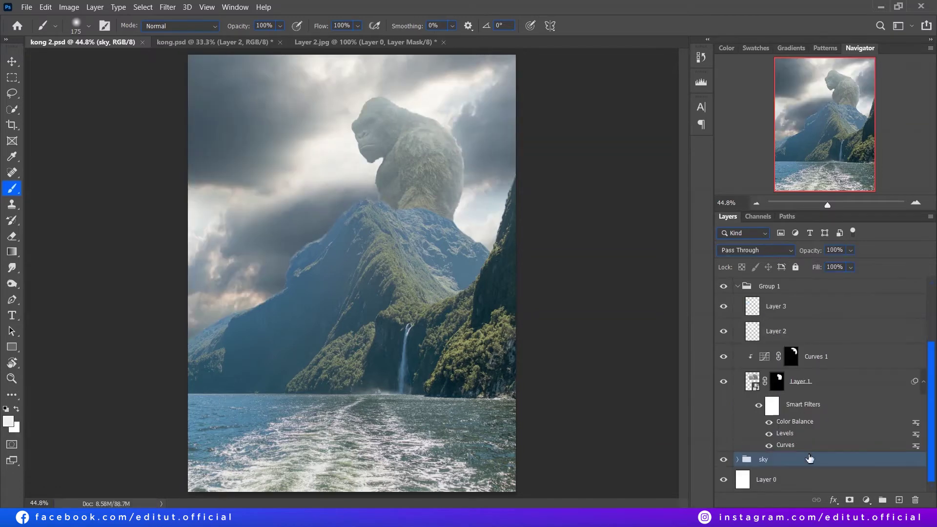
# Copy the sky to the top of the stack and give it a large-radius Gaussian Blur.
pyautogui.hotkey('ctrl', 'shift', ']')
pyautogui.click(168, 7)
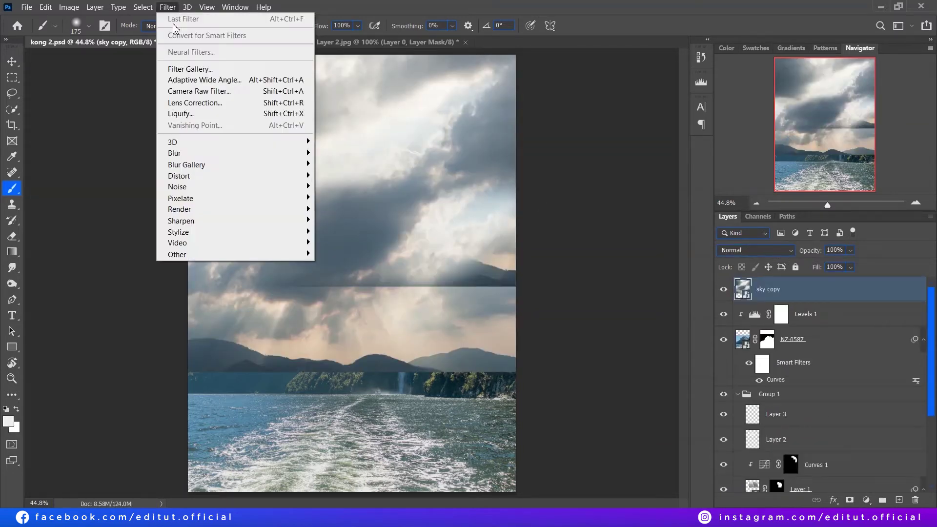
pyautogui.click(344, 198)
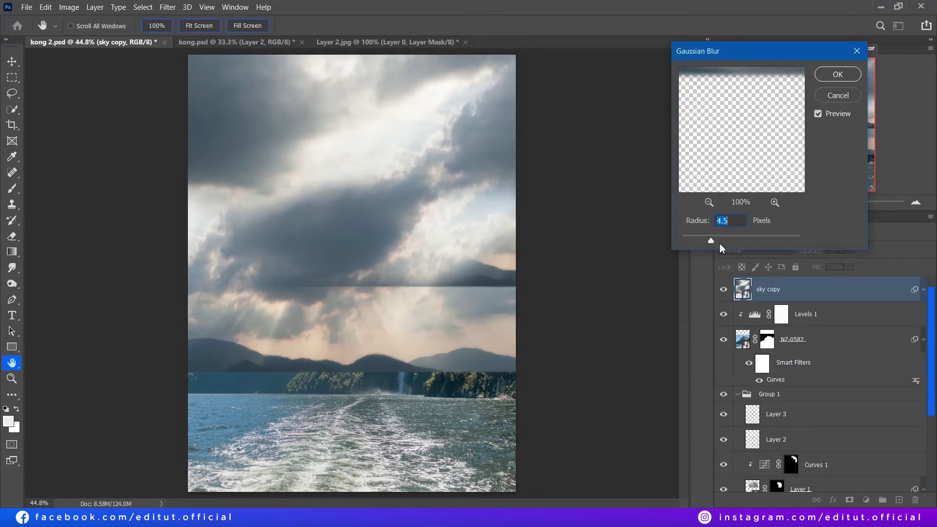
pyautogui.moveTo(742, 241); pyautogui.dragTo(753, 238)
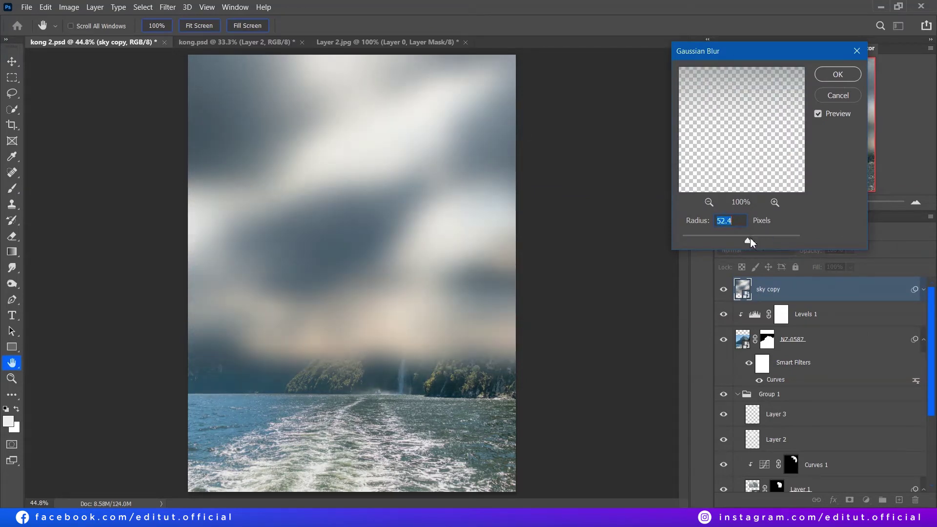
pyautogui.click(838, 75)
# Mask the blurred sky and blend it in Screen mode at 27% opacity.
pyautogui.keyDown('alt'); pyautogui.click(849, 500); pyautogui.keyUp('alt')
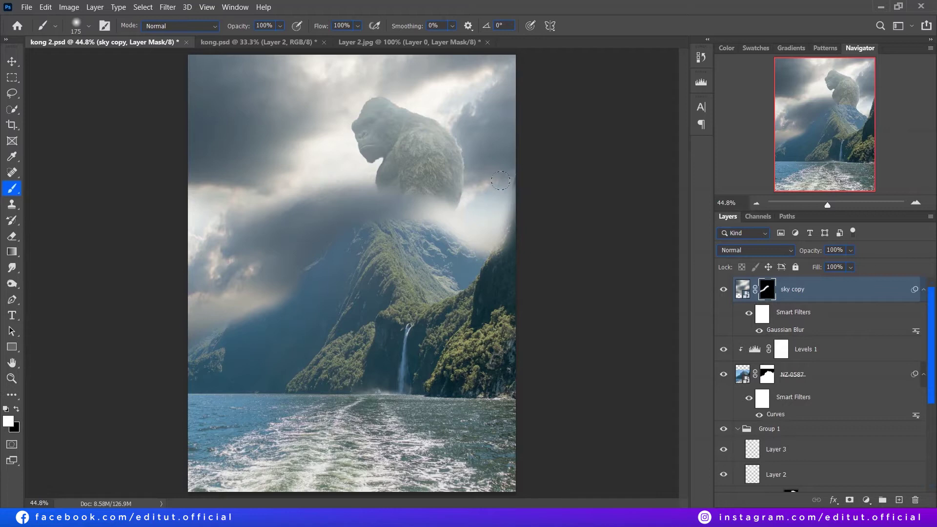
pyautogui.click(757, 250)
pyautogui.click(737, 284)
pyautogui.moveTo(809, 251)
pyautogui.mouseDown()
pyautogui.moveTo(771, 257)
pyautogui.moveTo(823, 251)
pyautogui.moveTo(729, 292)
pyautogui.mouseUp()
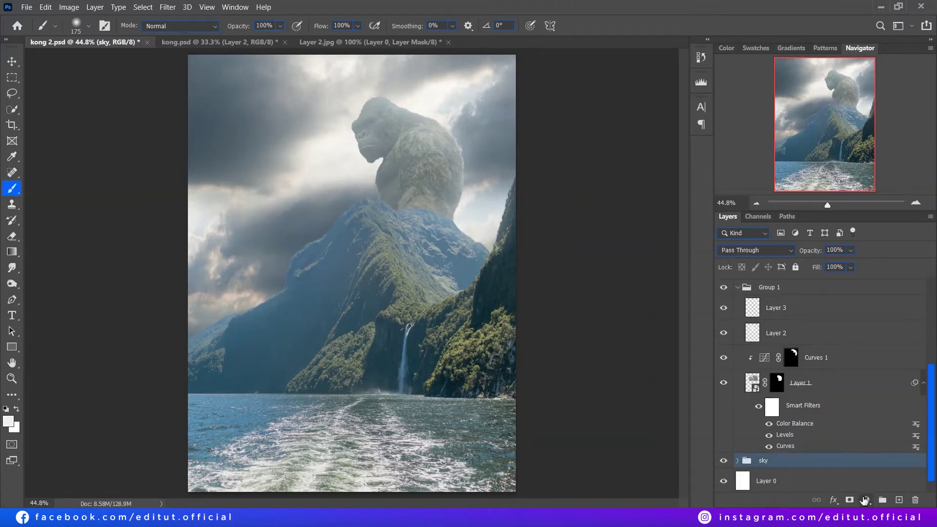
# Add a Curves adjustment with an RGB contrast S-curve, then edit its Blue and Red channels.
pyautogui.click(867, 500)
pyautogui.click(860, 348)
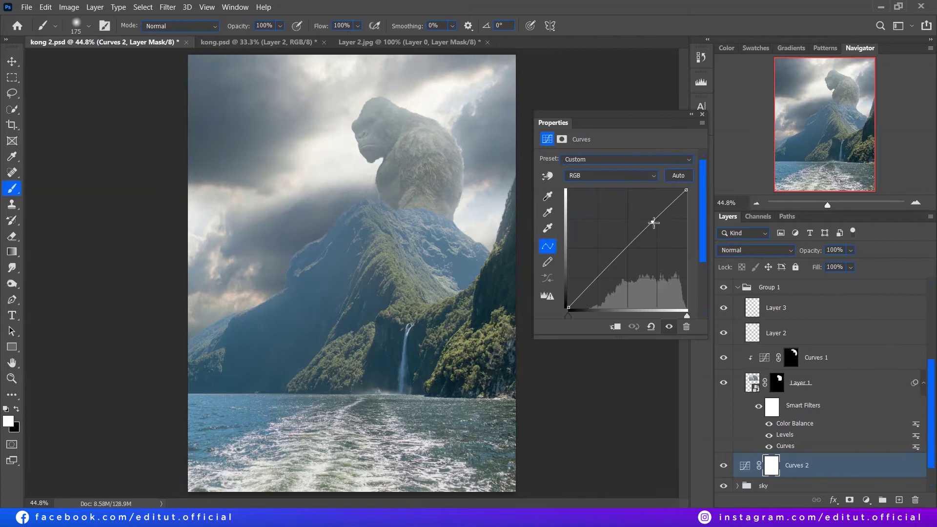
pyautogui.moveTo(607, 271); pyautogui.dragTo(612, 276)
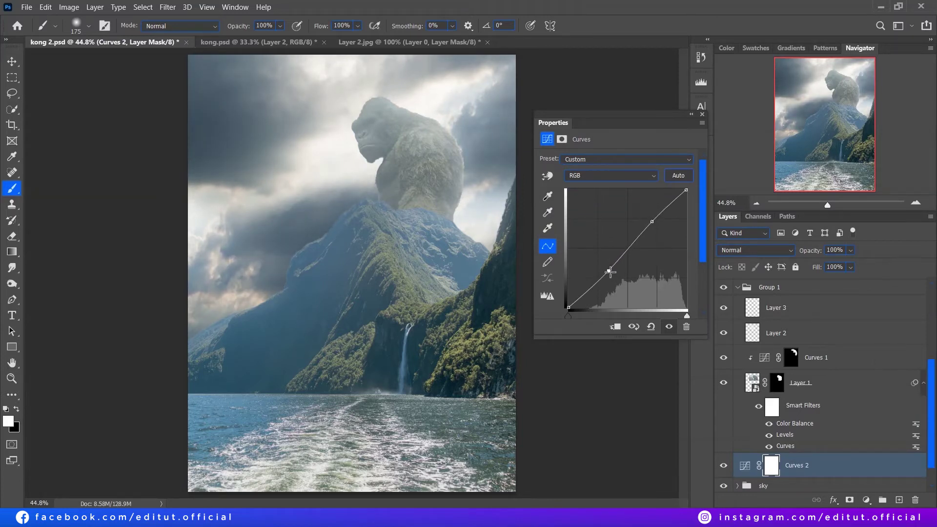
pyautogui.hotkey('alt', '5')
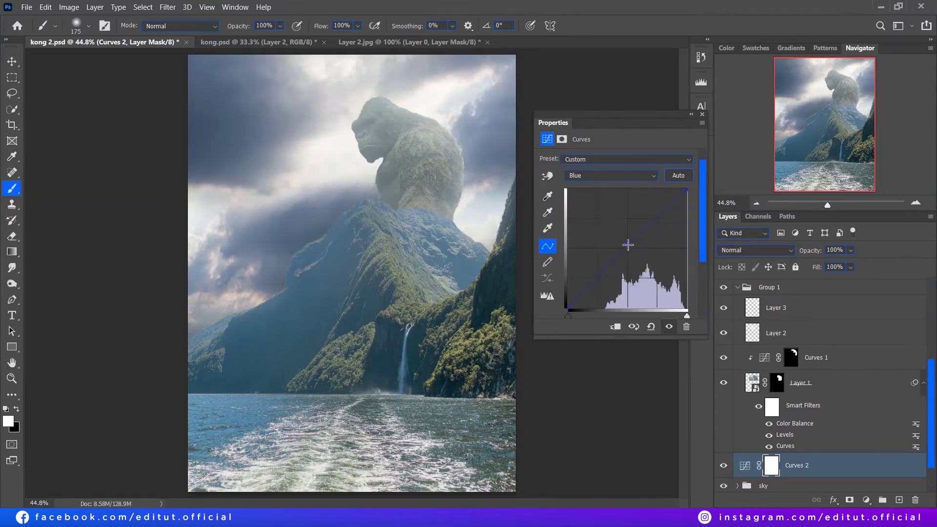
pyautogui.click(631, 176)
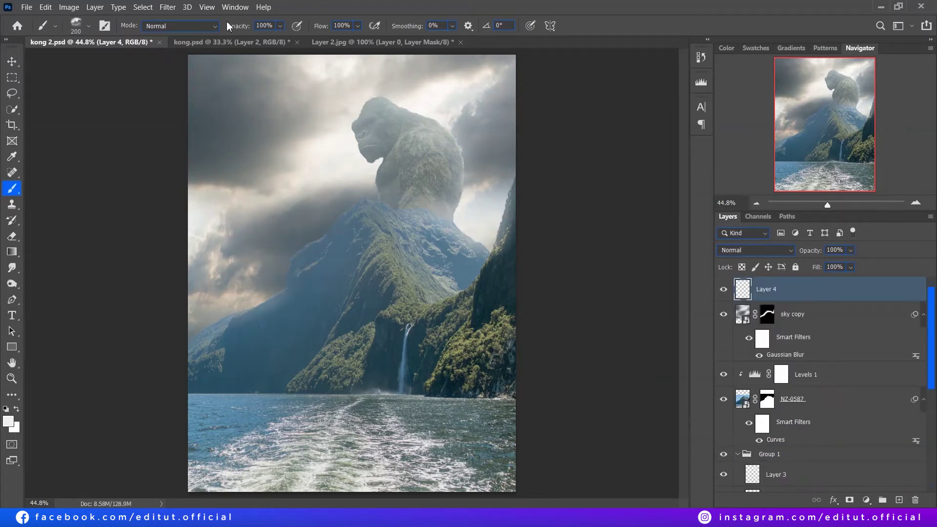
# Paint white haze over the left mountain, then along the mountain base on new Layer 5.
pyautogui.moveTo(169, 296)
pyautogui.mouseDown()
pyautogui.moveTo(401, 206)
pyautogui.moveTo(215, 341)
pyautogui.mouseUp()
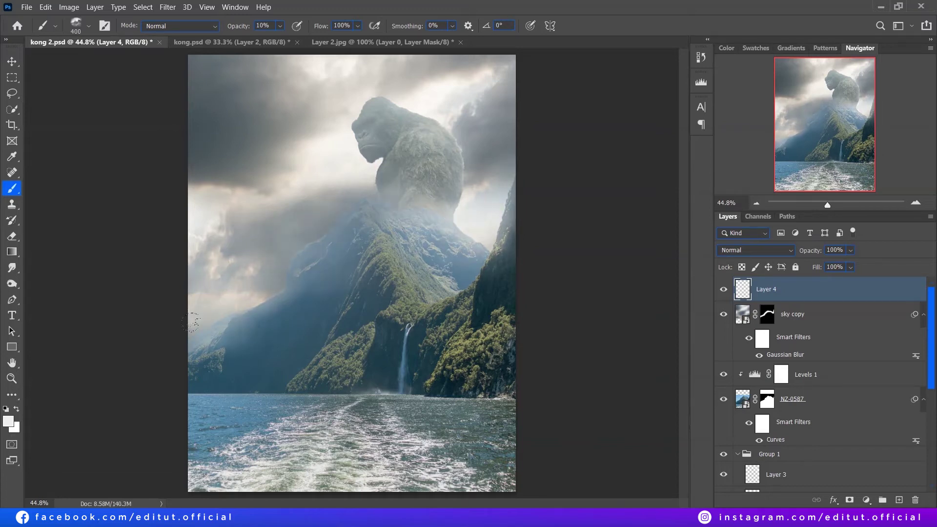
pyautogui.moveTo(808, 250); pyautogui.dragTo(796, 255)
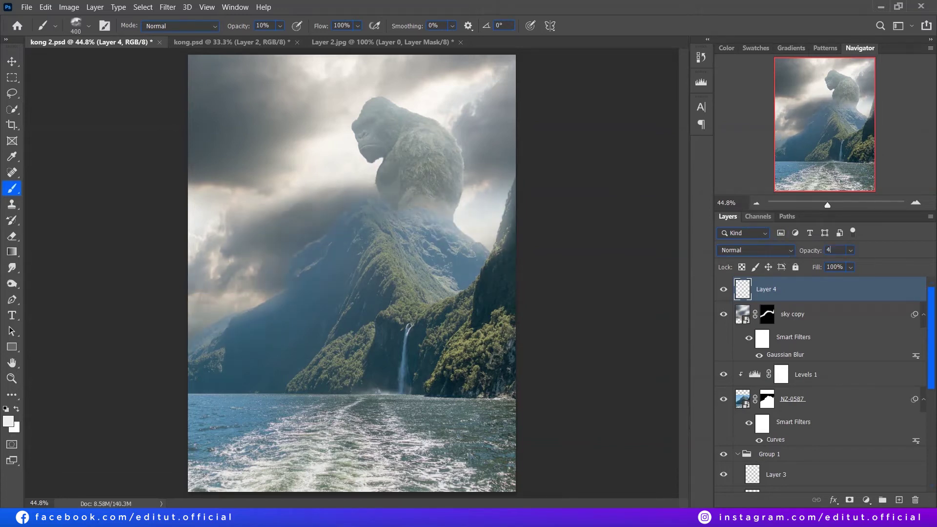
pyautogui.click(796, 374)
pyautogui.hotkey('ctrl', 'shift', 'alt', 'n')
pyautogui.moveTo(207, 355)
pyautogui.mouseDown()
pyautogui.moveTo(160, 373)
pyautogui.moveTo(512, 386)
pyautogui.mouseUp()
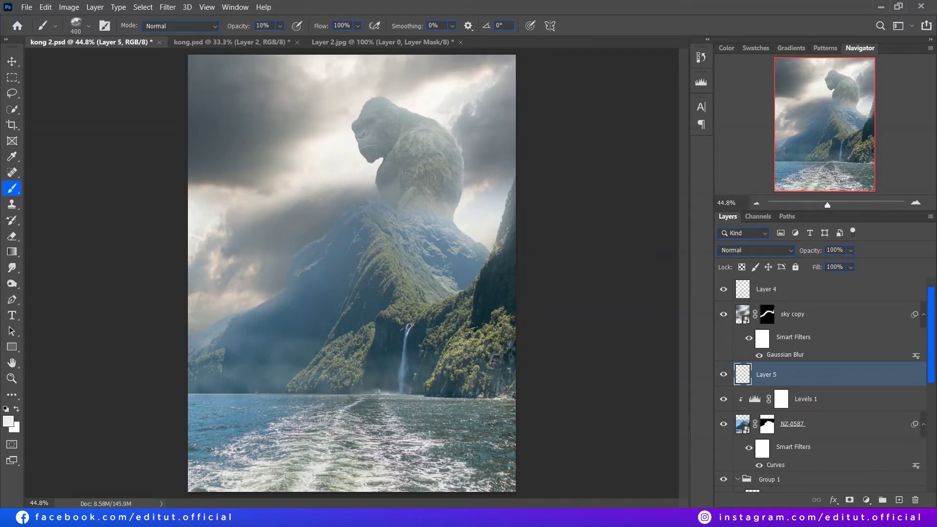
pyautogui.moveTo(810, 250); pyautogui.dragTo(795, 255)
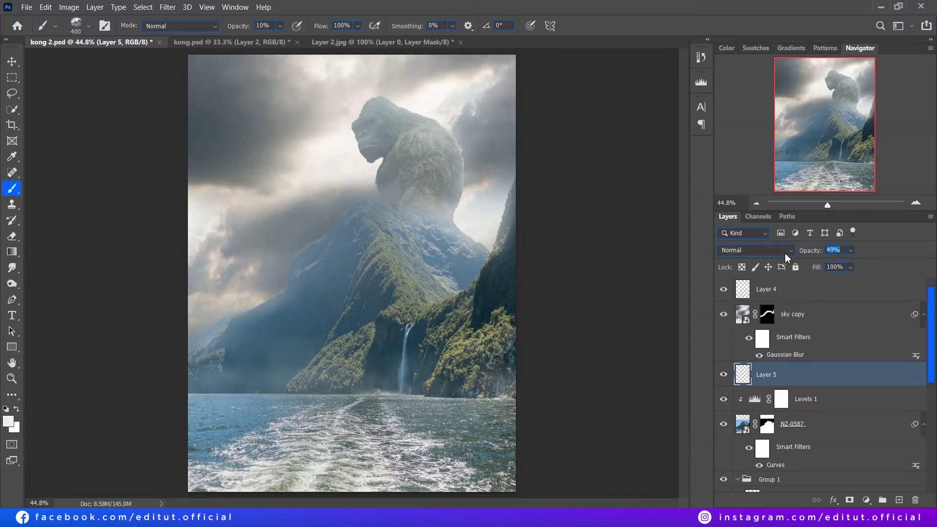
# Brush soft-round mist along the waterline on Layer 6 at 75% opacity and stretch it taller.
pyautogui.hotkey('ctrl', 'shift', 'alt', 'n')
pyautogui.rightClick(334, 98)
pyautogui.doubleClick(374, 203)
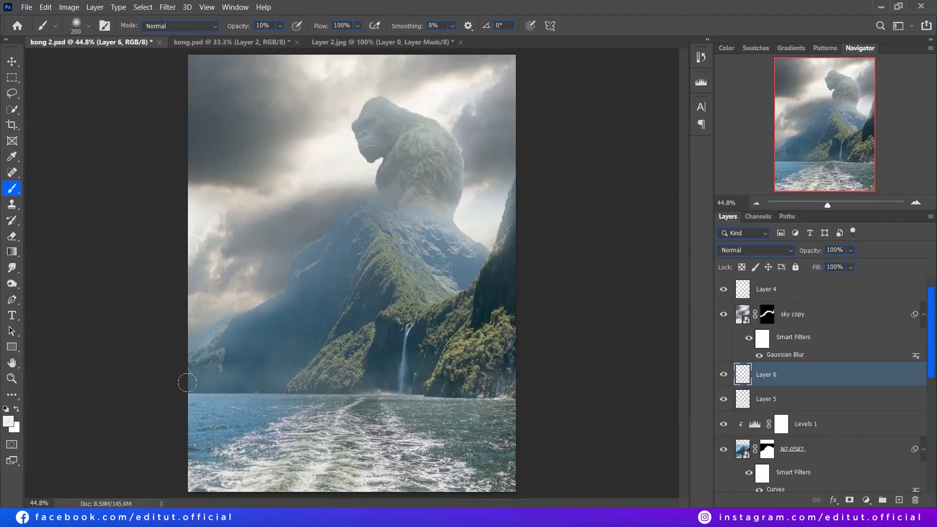
pyautogui.moveTo(523, 395)
pyautogui.mouseDown()
pyautogui.moveTo(151, 380)
pyautogui.moveTo(627, 359)
pyautogui.mouseUp()
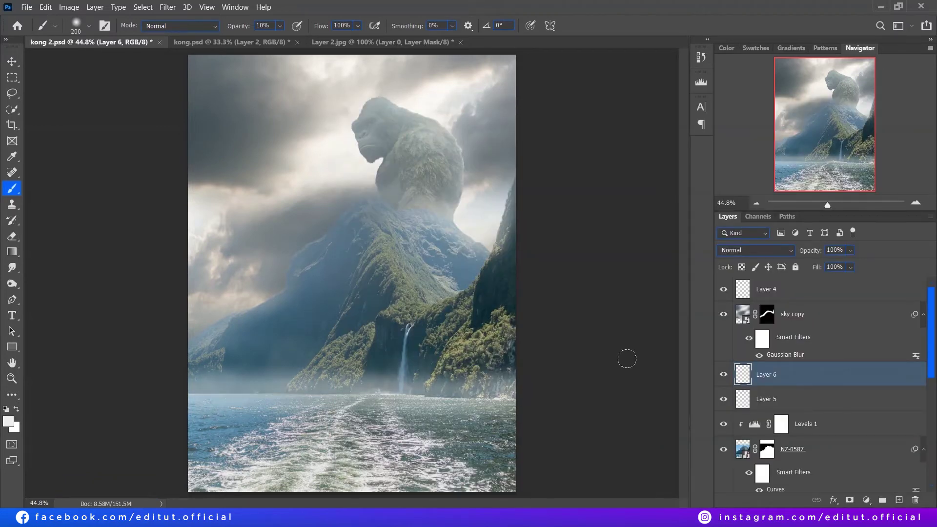
pyautogui.moveTo(797, 257); pyautogui.dragTo(794, 257)
pyautogui.hotkey('ctrl', 't')
pyautogui.moveTo(352, 361); pyautogui.dragTo(360, 335)
# Put the god-ray image on top, enlarged and rotated across Kong, blended in Screen mode.
pyautogui.press('Return')
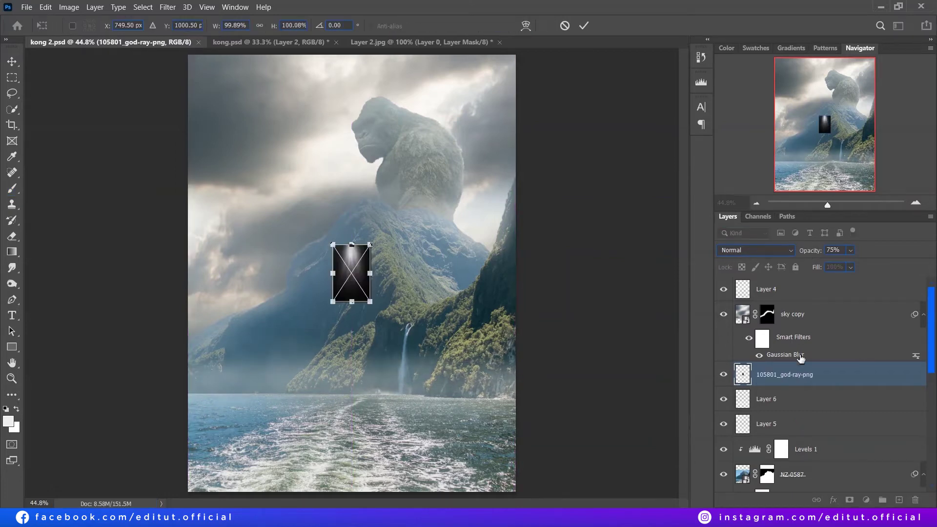
pyautogui.moveTo(825, 381); pyautogui.dragTo(811, 284)
pyautogui.hotkey('ctrl', 't')
pyautogui.moveTo(372, 245)
pyautogui.mouseDown()
pyautogui.moveTo(505, 107)
pyautogui.moveTo(590, 54)
pyautogui.moveTo(635, 205)
pyautogui.mouseUp()
pyautogui.moveTo(430, 235)
pyautogui.mouseDown()
pyautogui.moveTo(466, 270)
pyautogui.moveTo(471, 231)
pyautogui.mouseUp()
pyautogui.click(755, 249)
pyautogui.click(754, 282)
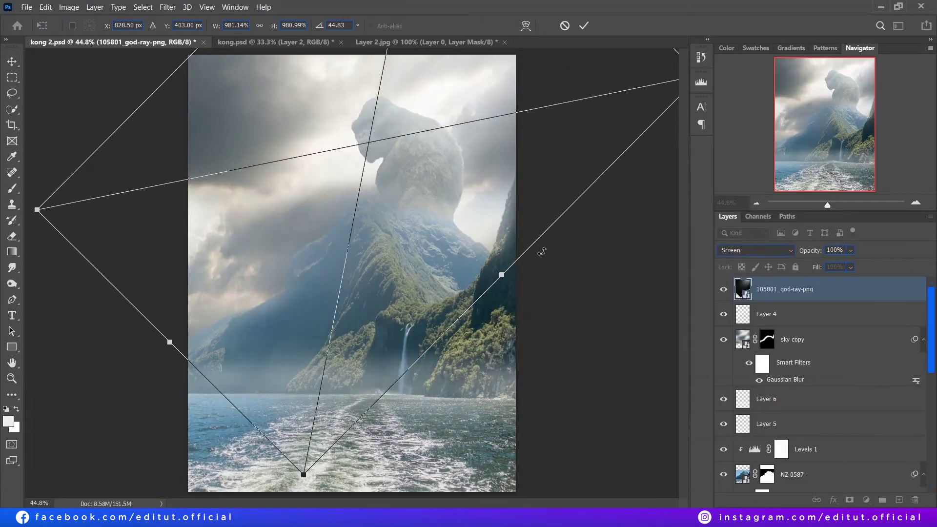
pyautogui.press('Return')
# Apply Curves to the god-ray layer: RGB S-curve, lowered Blue and Green, deeper shadows.
pyautogui.hotkey('ctrl', 'm')
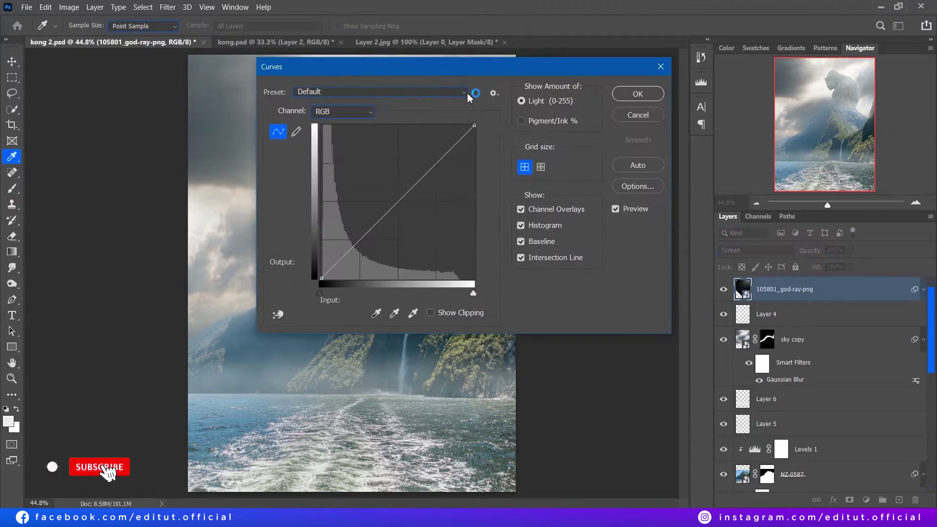
pyautogui.moveTo(708, 143)
pyautogui.mouseDown()
pyautogui.moveTo(713, 153)
pyautogui.moveTo(699, 148)
pyautogui.mouseUp()
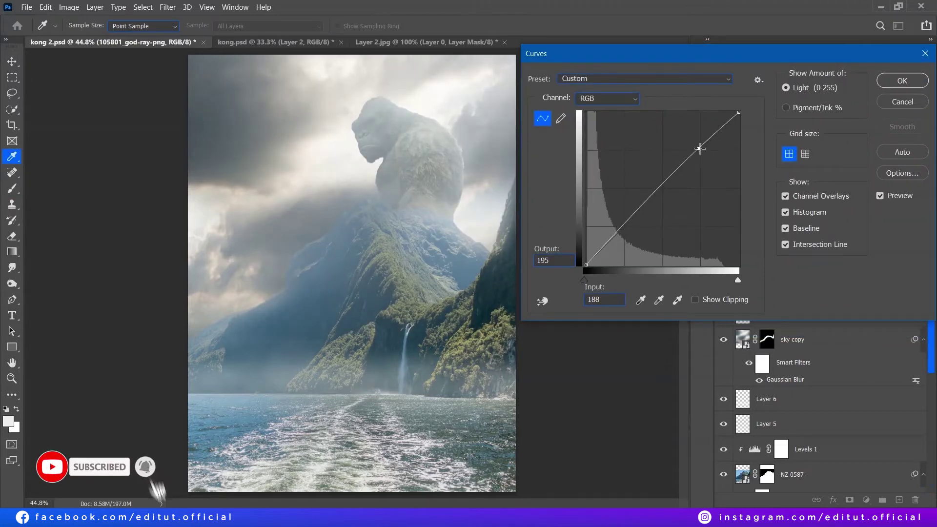
pyautogui.moveTo(635, 216); pyautogui.dragTo(634, 235)
pyautogui.hotkey('alt', '3')
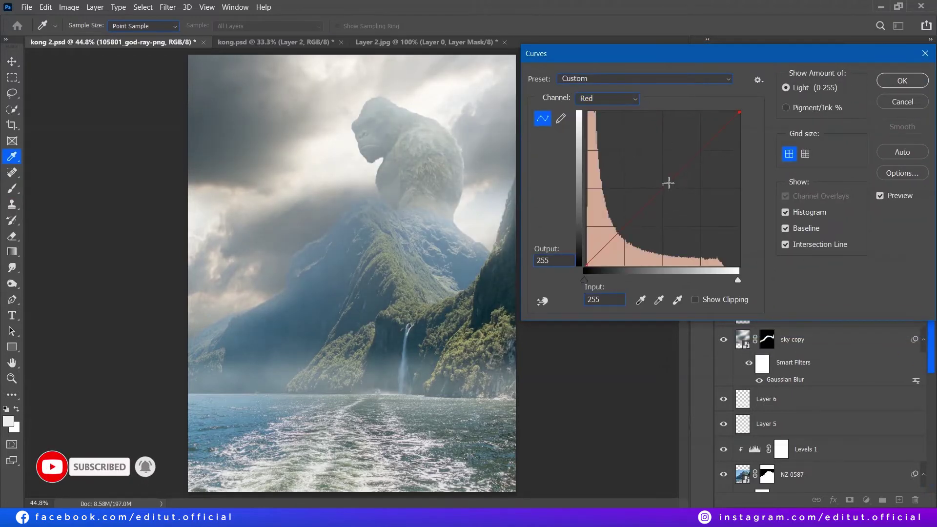
pyautogui.hotkey('alt', '5')
pyautogui.moveTo(683, 167); pyautogui.dragTo(687, 203)
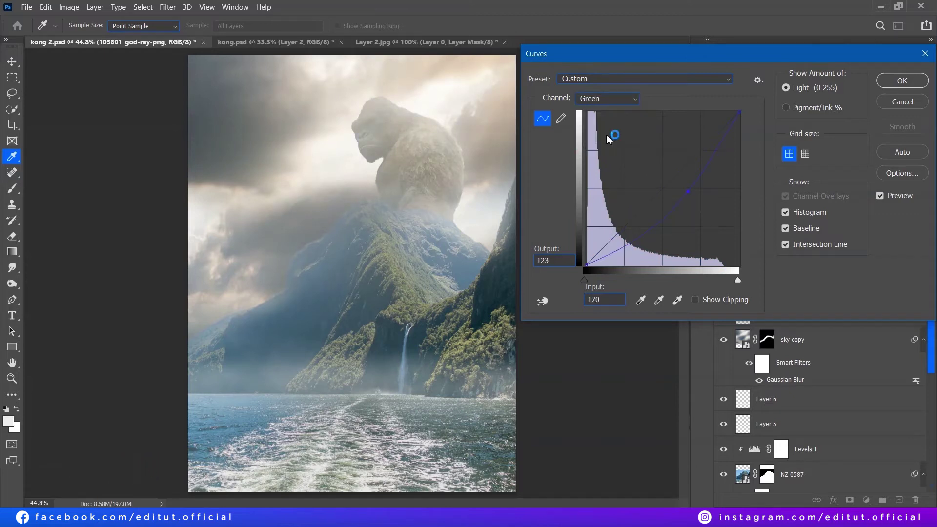
pyautogui.moveTo(661, 175); pyautogui.dragTo(682, 195)
pyautogui.hotkey('alt', '2')
pyautogui.moveTo(636, 220); pyautogui.dragTo(645, 233)
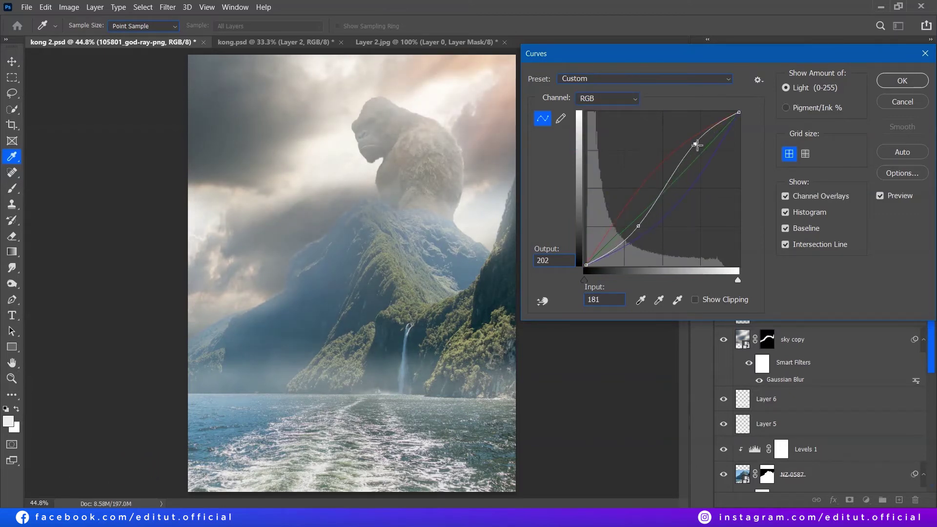
pyautogui.click(902, 80)
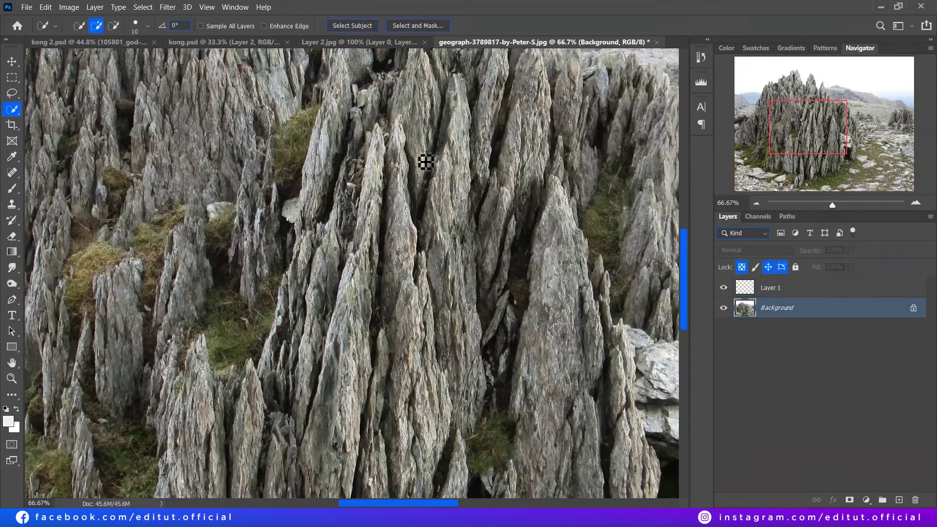
# Copy a tall rock spike onto its own layer, delete Layer 1, and rotate the spike upright.
pyautogui.click(384, 165)
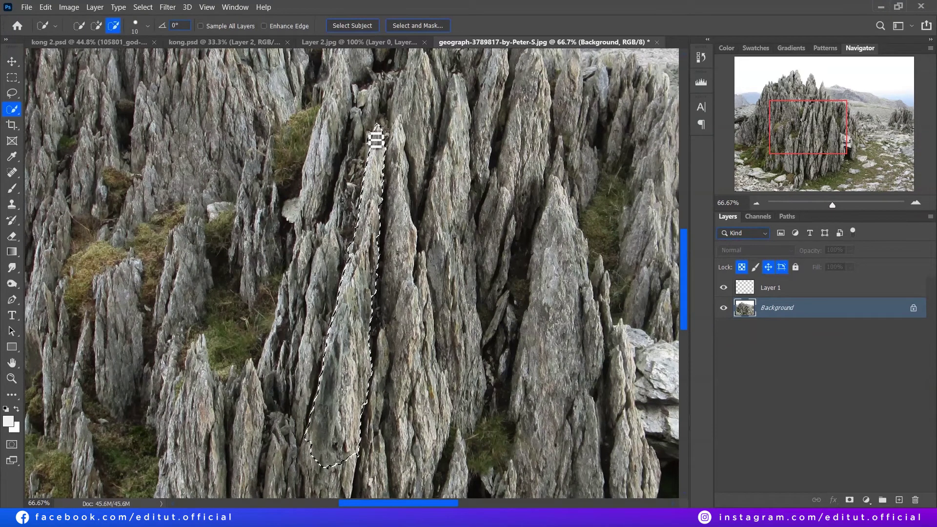
pyautogui.hotkey('ctrl', 'j')
pyautogui.keyDown('alt'); pyautogui.click(724, 308); pyautogui.keyUp('alt')
pyautogui.click(782, 289)
pyautogui.press('Delete')
pyautogui.hotkey('ctrl', 't')
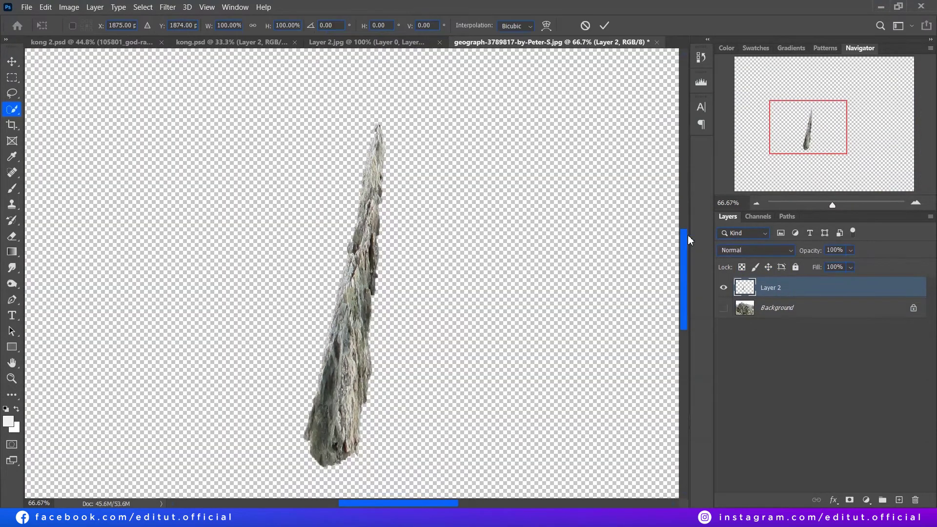
pyautogui.moveTo(488, 64); pyautogui.dragTo(446, 318)
pyautogui.press('Return')
# Select a second rock spike in the crag photo and copy it to a new layer.
pyautogui.click(729, 313)
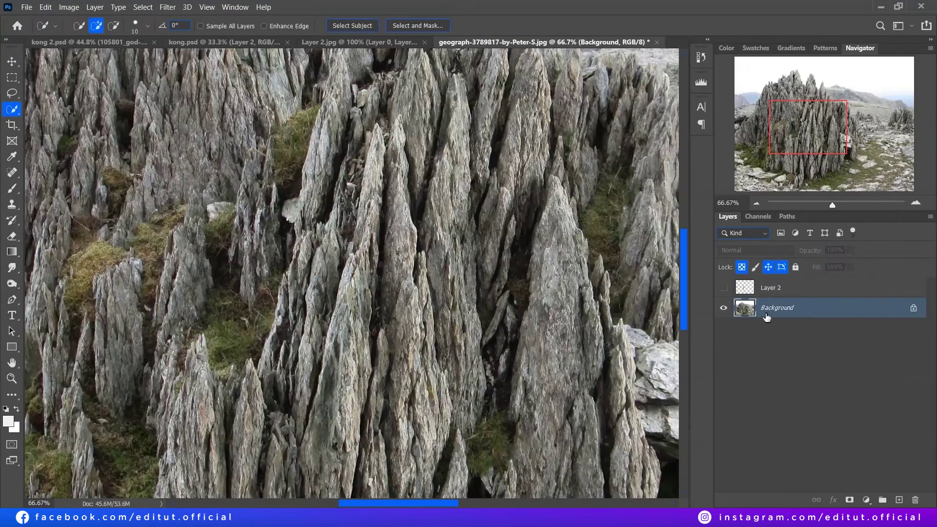
pyautogui.moveTo(472, 387); pyautogui.dragTo(469, 400)
pyautogui.moveTo(416, 163); pyautogui.dragTo(416, 207)
pyautogui.moveTo(461, 107); pyautogui.dragTo(457, 131)
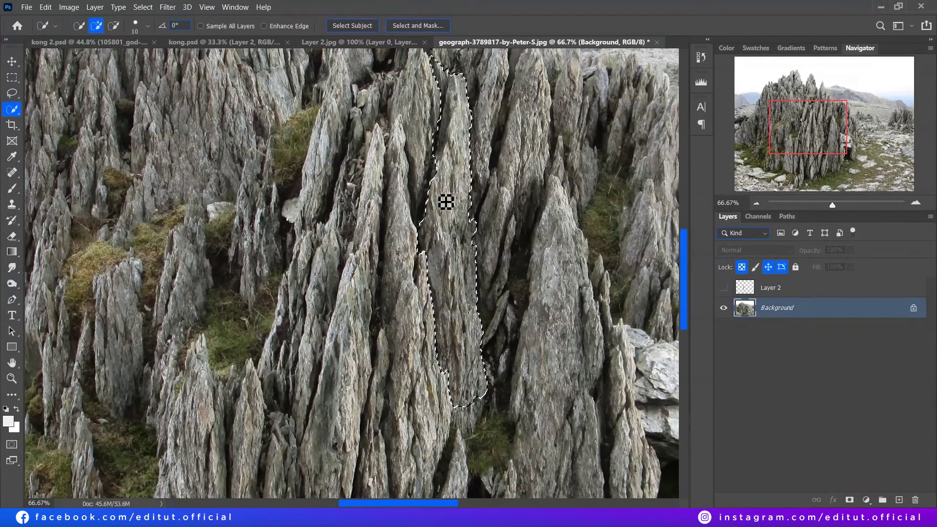
pyautogui.hotkey('ctrl', 'j')
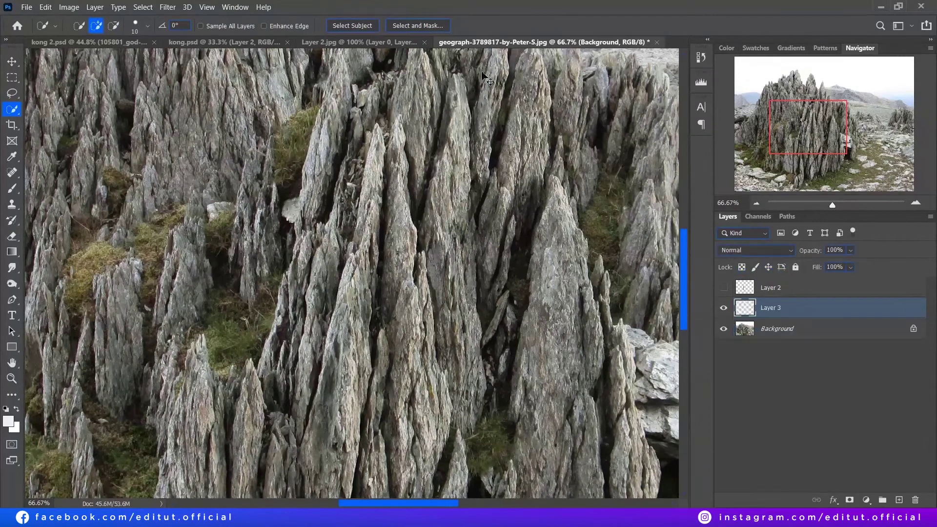
# Tilt the second spike about 29 degrees and reshape and shorten the Layer 3 shard.
pyautogui.click(724, 329)
pyautogui.click(724, 287)
pyautogui.hotkey('ctrl', 't')
pyautogui.moveTo(502, 66); pyautogui.dragTo(630, 147)
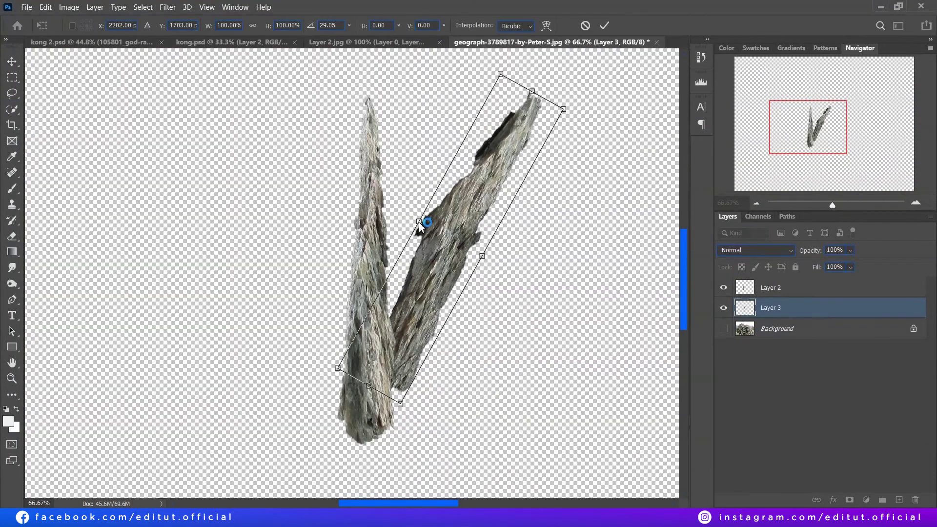
pyautogui.moveTo(418, 221); pyautogui.dragTo(410, 229)
pyautogui.moveTo(529, 90); pyautogui.dragTo(476, 251)
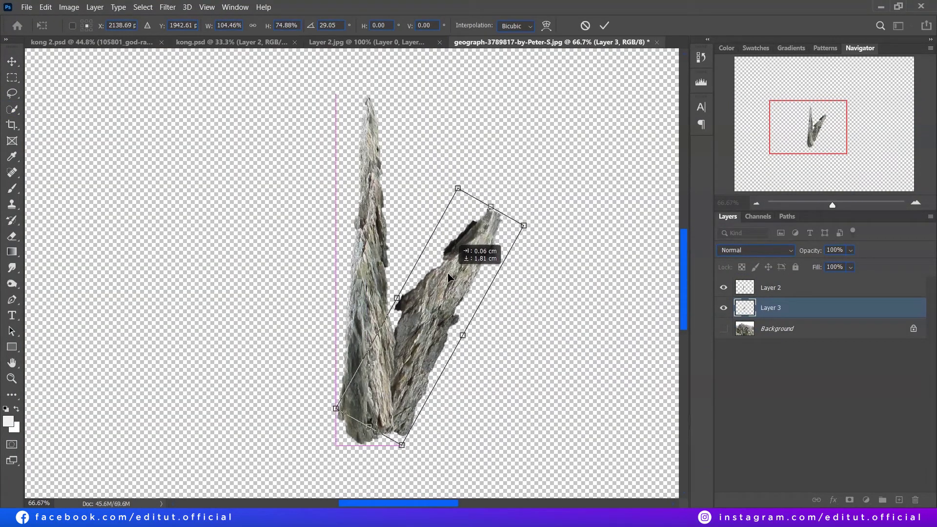
pyautogui.moveTo(489, 199)
pyautogui.mouseDown()
pyautogui.moveTo(518, 169)
pyautogui.moveTo(508, 193)
pyautogui.moveTo(563, 413)
pyautogui.mouseUp()
pyautogui.press('Return')
# Cut a third shard from the rock photo onto a new layer, with the other shards visible.
pyautogui.press('w')
pyautogui.keyDown('alt'); pyautogui.click(724, 328); pyautogui.keyUp('alt')
pyautogui.click(781, 328)
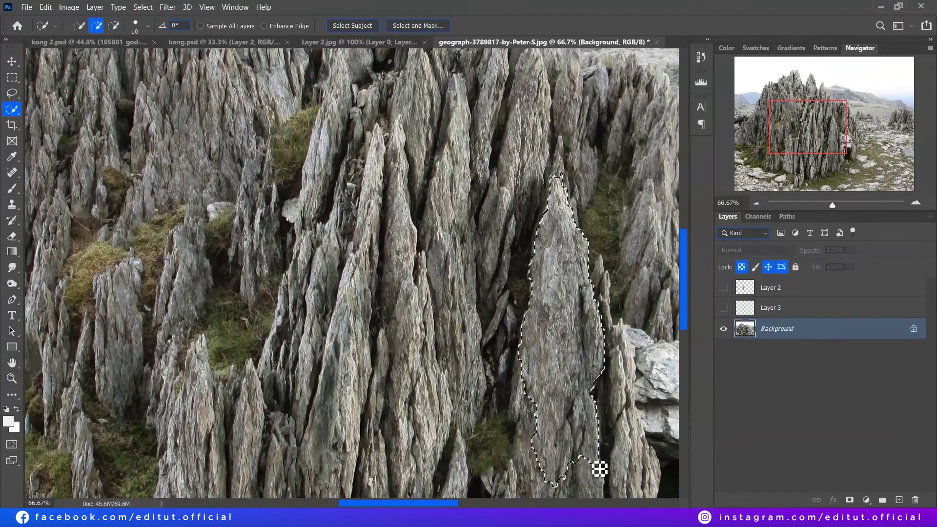
pyautogui.hotkey('ctrl', 'j')
pyautogui.click(724, 349)
pyautogui.click(724, 287)
pyautogui.click(724, 308)
# Move the third shard left, narrow and stretch it, and lean it left into the fan.
pyautogui.hotkey('ctrl', 't')
pyautogui.moveTo(530, 339); pyautogui.dragTo(218, 223)
pyautogui.moveTo(183, 51); pyautogui.dragTo(153, 189)
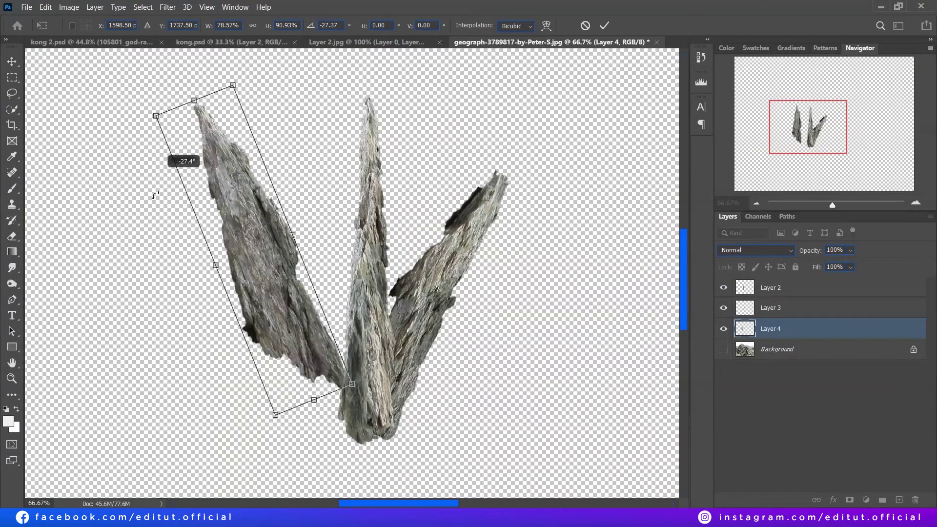
pyautogui.moveTo(257, 289); pyautogui.dragTo(349, 389)
pyautogui.moveTo(250, 161); pyautogui.dragTo(248, 146)
pyautogui.moveTo(212, 254); pyautogui.dragTo(208, 275)
pyautogui.moveTo(326, 309); pyautogui.dragTo(328, 330)
pyautogui.press('Return')
# Lasso the upper part of the Layer 3 shard and copy it to its own layer.
pyautogui.press('w')
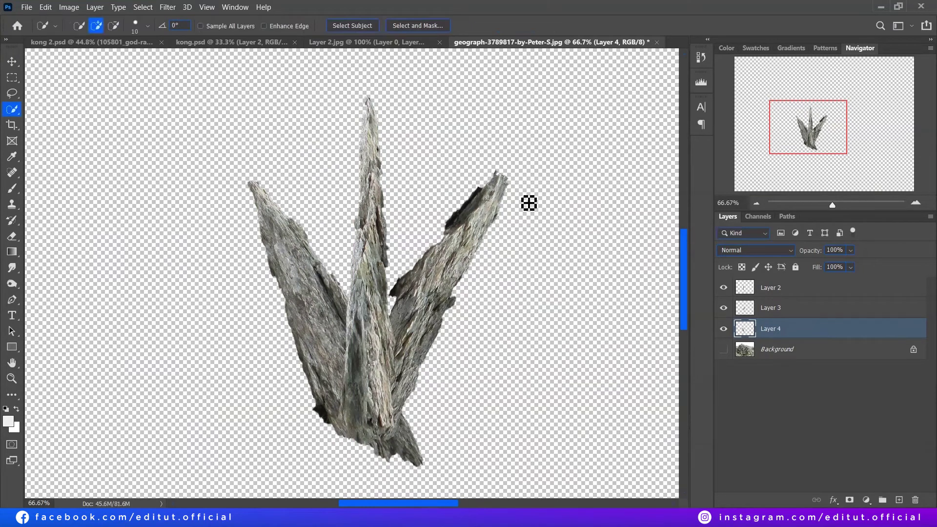
pyautogui.click(756, 308)
pyautogui.press('l')
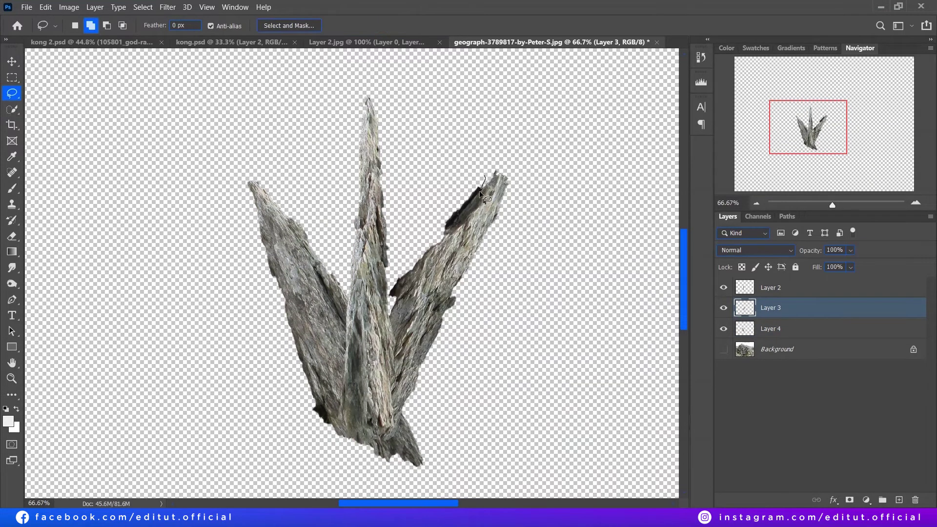
pyautogui.moveTo(499, 125); pyautogui.dragTo(518, 139)
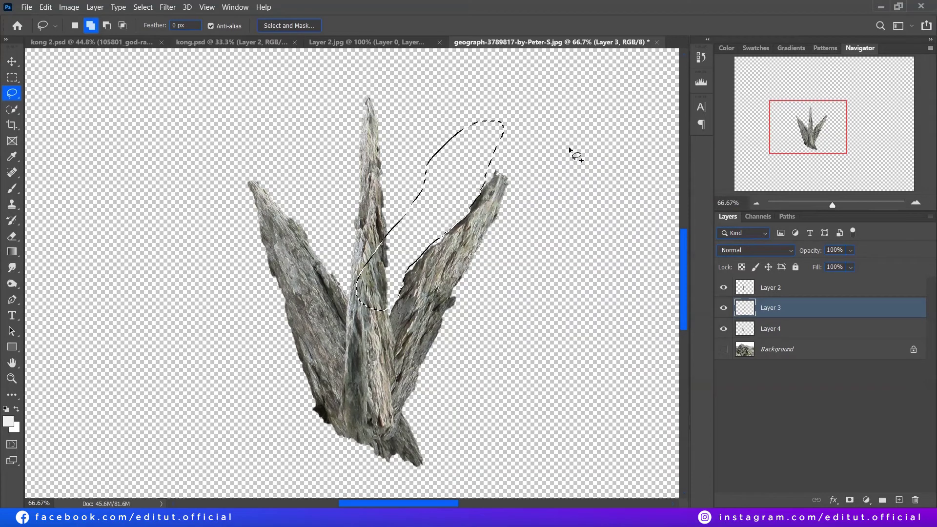
pyautogui.hotkey('ctrl', 'j')
# Narrow, flip and rotate the copied piece, placing it on the right side of the fan.
pyautogui.hotkey('ctrl', 't')
pyautogui.moveTo(398, 270); pyautogui.dragTo(381, 272)
pyautogui.moveTo(391, 147); pyautogui.dragTo(466, 166)
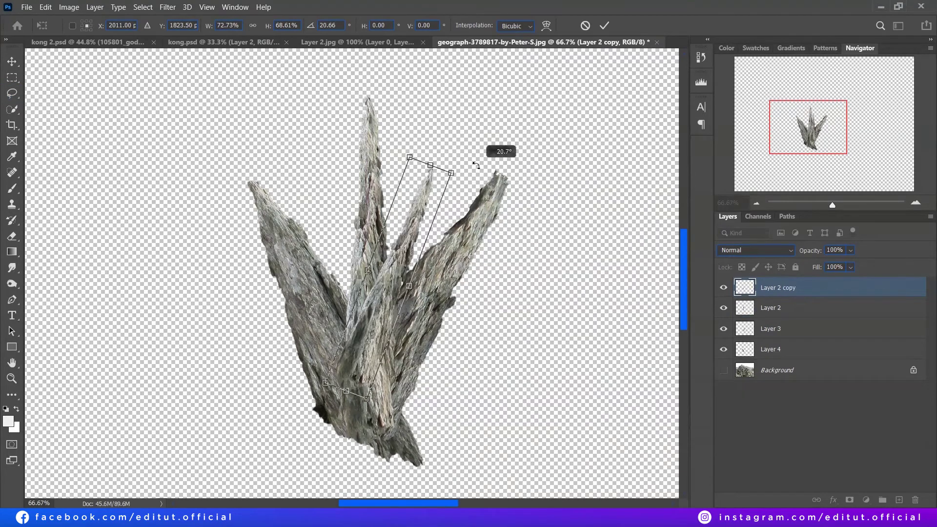
pyautogui.moveTo(442, 229); pyautogui.dragTo(526, 298)
pyautogui.rightClick(493, 286)
pyautogui.click(517, 500)
pyautogui.moveTo(488, 342); pyautogui.dragTo(364, 364)
pyautogui.moveTo(234, 205)
pyautogui.mouseDown()
pyautogui.moveTo(438, 186)
pyautogui.moveTo(493, 229)
pyautogui.mouseUp()
pyautogui.moveTo(483, 293); pyautogui.dragTo(492, 325)
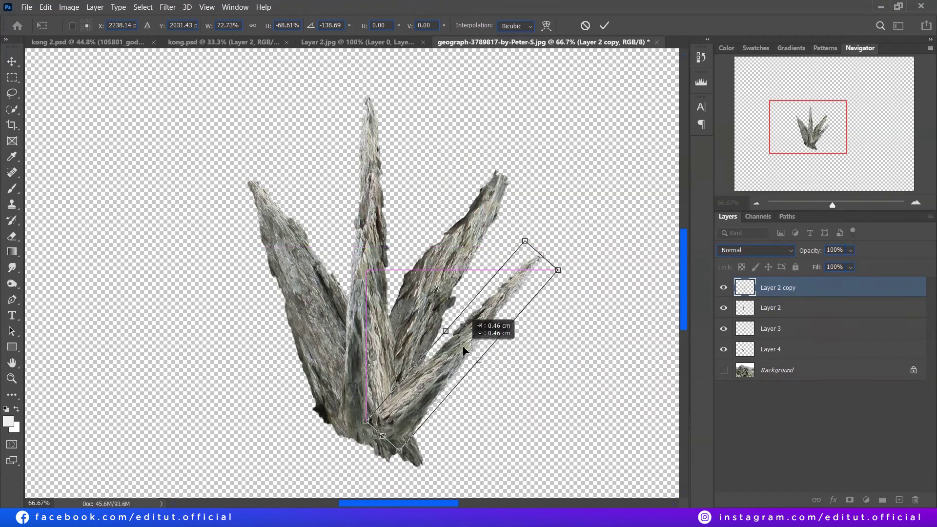
pyautogui.press('Return')
# Duplicate the Layer 3 shard, shorten it, and lean it far left of the fan.
pyautogui.press('l')
pyautogui.click(771, 328)
pyautogui.hotkey('ctrl', 'j')
pyautogui.hotkey('ctrl', 't')
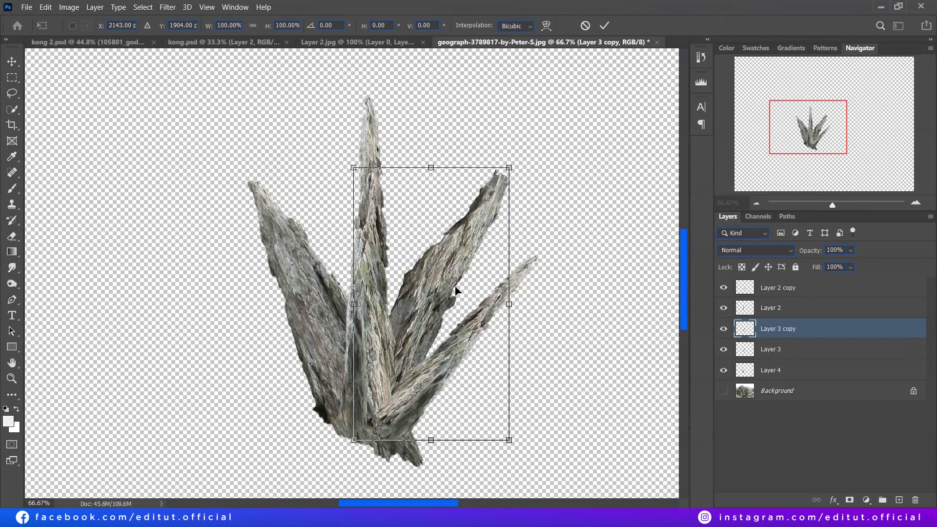
pyautogui.moveTo(430, 303); pyautogui.dragTo(200, 283)
pyautogui.moveTo(212, 144); pyautogui.dragTo(213, 207)
pyautogui.moveTo(274, 430)
pyautogui.mouseDown()
pyautogui.moveTo(262, 436)
pyautogui.moveTo(388, 372)
pyautogui.moveTo(377, 394)
pyautogui.mouseUp()
pyautogui.moveTo(250, 344); pyautogui.dragTo(313, 403)
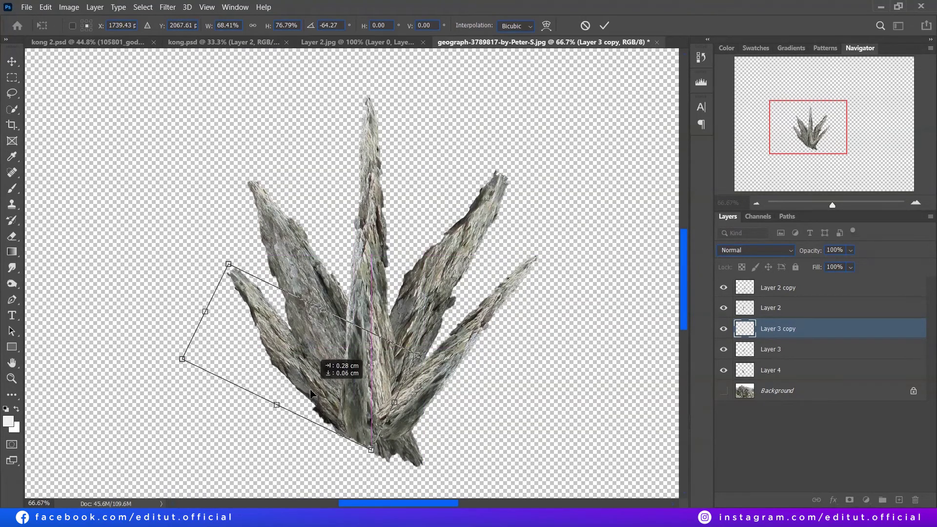
pyautogui.press('Return')
# Quick-select a large rock mass from the photo onto a new layer and move it to the base.
pyautogui.press('l')
pyautogui.click(724, 391)
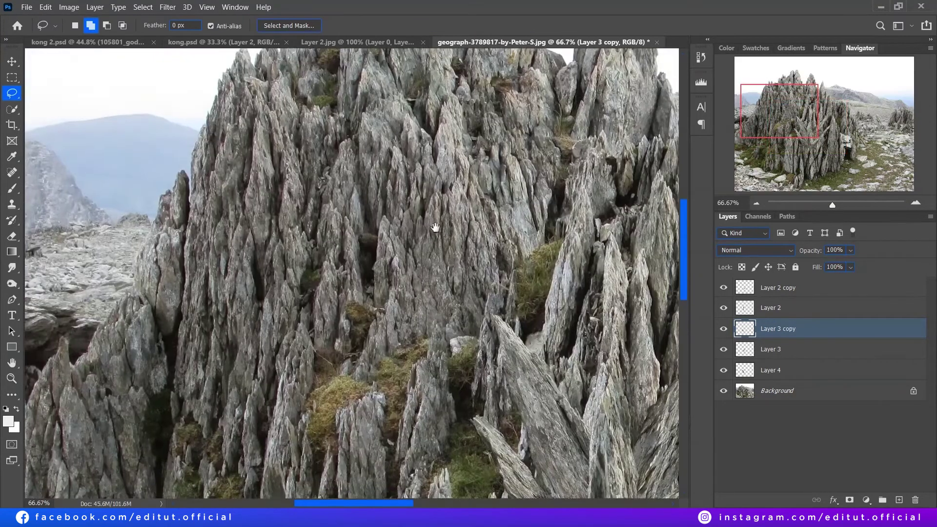
pyautogui.click(754, 390)
pyautogui.click(12, 109)
pyautogui.moveTo(404, 279); pyautogui.dragTo(485, 236)
pyautogui.hotkey('ctrl', 'j')
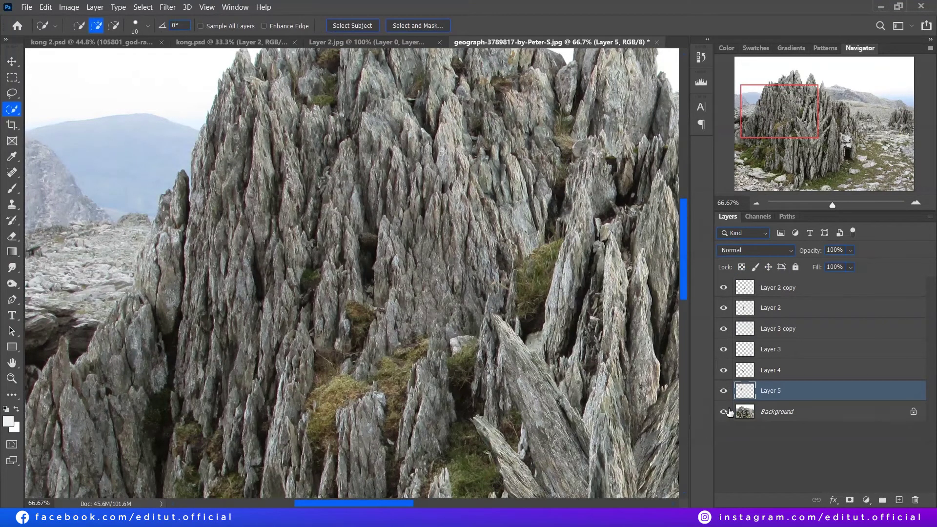
pyautogui.click(724, 411)
pyautogui.press('v')
pyautogui.moveTo(354, 167); pyautogui.dragTo(507, 450)
pyautogui.scroll(-5, 592, 286)
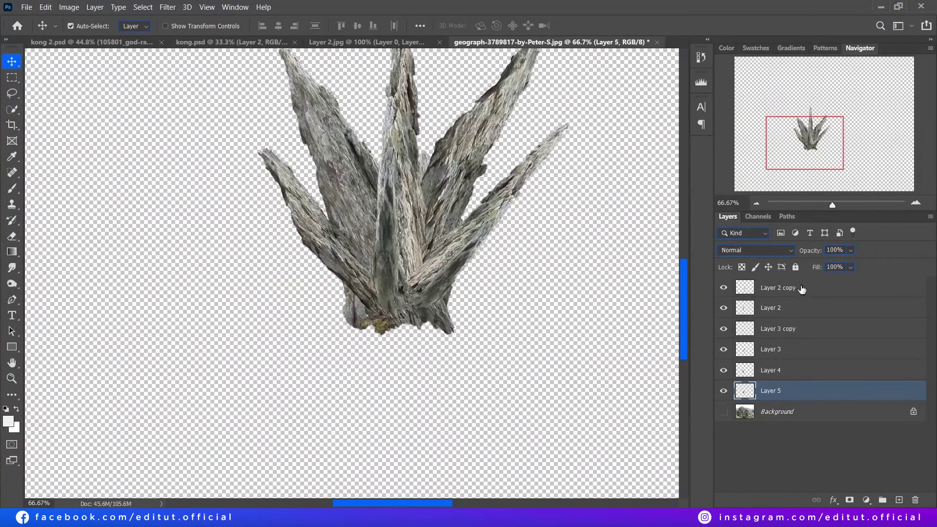
# Reposition and resize the large rock piece at the base of the cluster.
pyautogui.moveTo(772, 391); pyautogui.dragTo(801, 291)
pyautogui.moveTo(416, 239); pyautogui.dragTo(441, 330)
pyautogui.hotkey('ctrl', 't')
pyautogui.press('Return')
# Merge the rock layers, bring them into kong 2.psd, and scale them into the fjord water.
pyautogui.press('l')
pyautogui.keyDown('shift'); pyautogui.click(771, 391); pyautogui.keyUp('shift')
pyautogui.hotkey('ctrl', 'e')
pyautogui.moveTo(771, 288)
pyautogui.mouseDown()
pyautogui.moveTo(393, 180)
pyautogui.moveTo(360, 298)
pyautogui.mouseUp()
pyautogui.hotkey('ctrl', 't')
pyautogui.moveTo(253, 170); pyautogui.dragTo(282, 257)
pyautogui.moveTo(391, 352)
pyautogui.mouseDown()
pyautogui.moveTo(404, 410)
pyautogui.moveTo(386, 337)
pyautogui.mouseUp()
pyautogui.moveTo(292, 295)
pyautogui.mouseDown()
pyautogui.moveTo(310, 318)
pyautogui.moveTo(304, 306)
pyautogui.mouseUp()
pyautogui.press('Return')
# Put the rock layer into a group named 'zilla'.
pyautogui.hotkey('ctrl', '1')
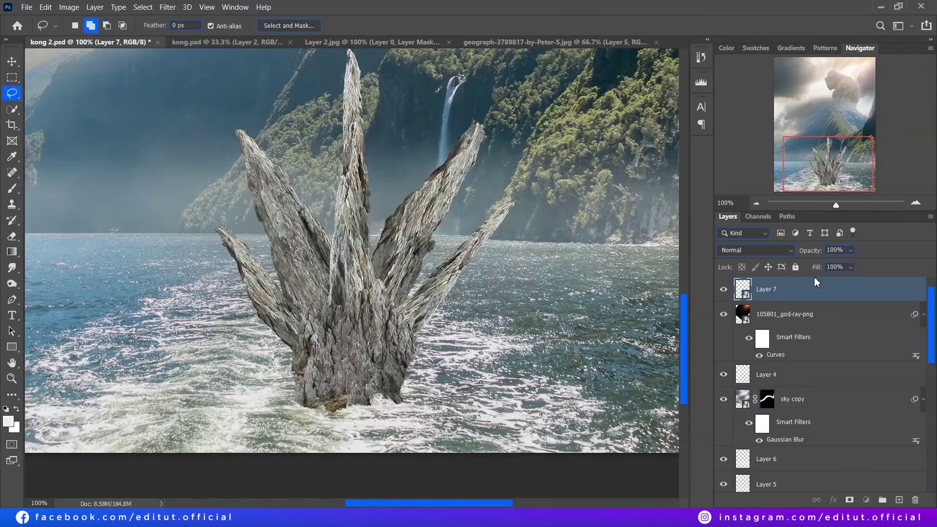
pyautogui.hotkey('ctrl', 'g')
pyautogui.write('zilla')
pyautogui.press('Return')
# Mask the rock's base into the water with black paint, then preview a darkening curve.
pyautogui.press('b')
pyautogui.click(850, 500)
pyautogui.scroll(1, 322, 429)
pyautogui.rightClick(337, 385)
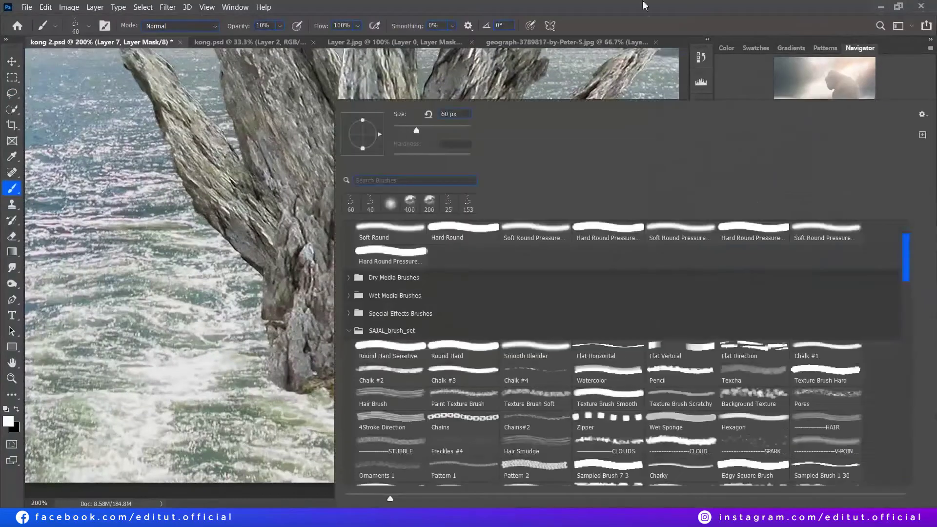
pyautogui.press('Escape')
pyautogui.press('x')
pyautogui.press('0')
pyautogui.moveTo(312, 390); pyautogui.dragTo(398, 401)
pyautogui.moveTo(278, 406)
pyautogui.mouseDown()
pyautogui.moveTo(484, 342)
pyautogui.moveTo(510, 362)
pyautogui.moveTo(283, 337)
pyautogui.moveTo(440, 318)
pyautogui.mouseUp()
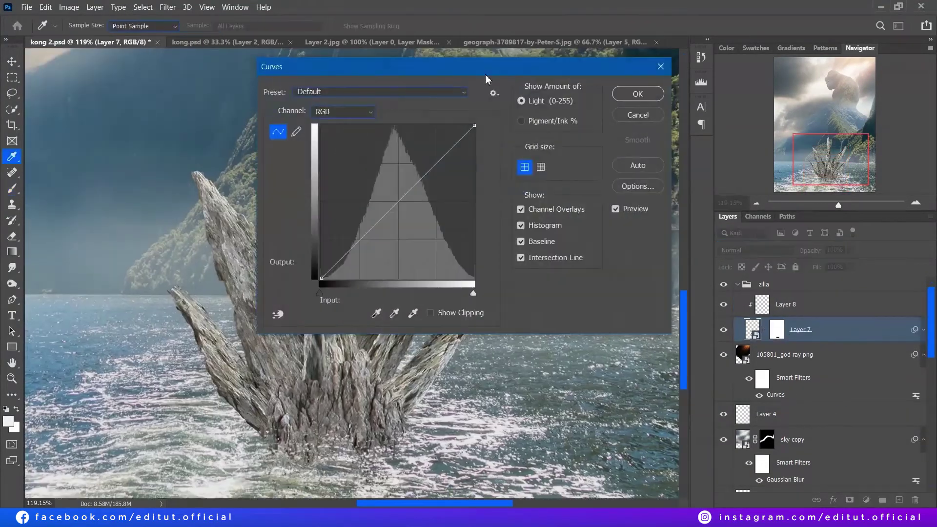
pyautogui.moveTo(487, 78); pyautogui.dragTo(739, 39)
pyautogui.moveTo(666, 148); pyautogui.dragTo(666, 171)
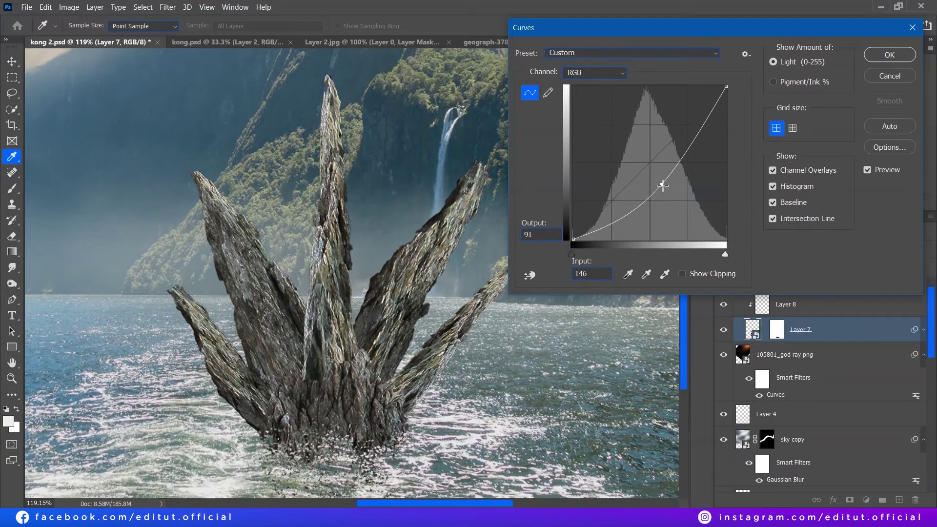
# Adjust the Red and Blue curves and apply the Curves filter to the rock.
pyautogui.click(600, 72)
pyautogui.click(590, 85)
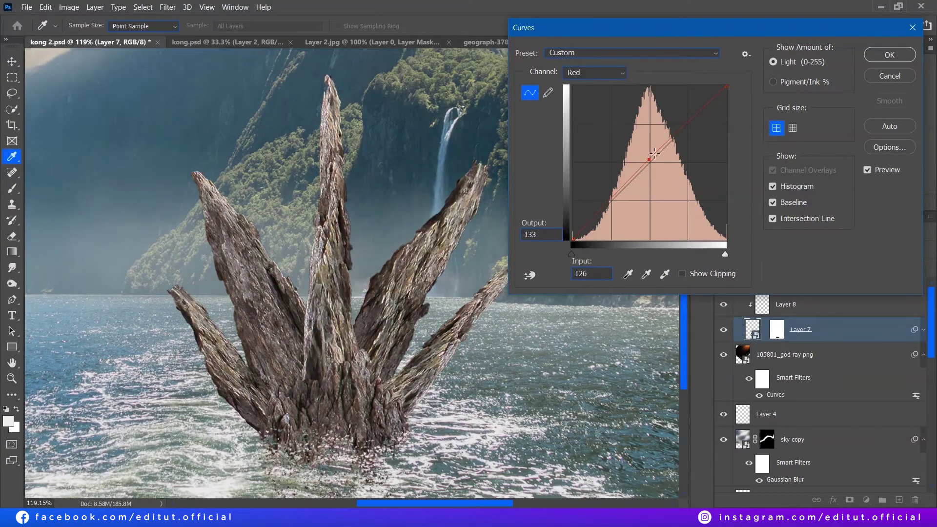
pyautogui.click(596, 72)
pyautogui.click(586, 107)
pyautogui.click(595, 73)
pyautogui.press('Return')
pyautogui.press('Return')
# Apply Levels to the rock: darker midtones, more contrast, capped output highlights.
pyautogui.hotkey('ctrl', 'l')
pyautogui.moveTo(721, 226)
pyautogui.mouseDown()
pyautogui.moveTo(734, 226)
pyautogui.moveTo(721, 226)
pyautogui.mouseUp()
pyautogui.moveTo(644, 226); pyautogui.dragTo(649, 226)
pyautogui.moveTo(797, 226); pyautogui.dragTo(781, 225)
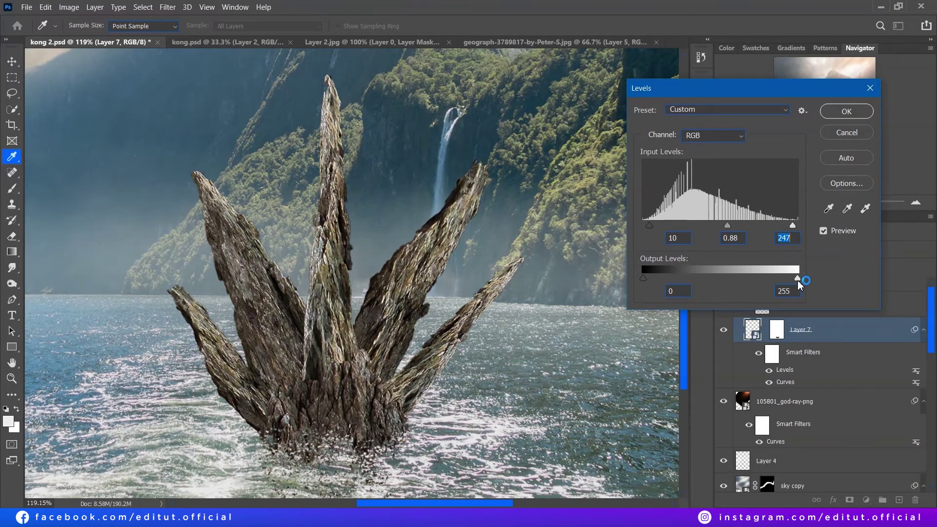
pyautogui.moveTo(797, 281); pyautogui.dragTo(778, 280)
pyautogui.click(847, 112)
# Raise the rock's exposure slightly with an Exposure filter.
pyautogui.moveTo(530, 95); pyautogui.dragTo(608, 77)
pyautogui.moveTo(562, 169)
pyautogui.mouseDown()
pyautogui.moveTo(542, 169)
pyautogui.moveTo(565, 169)
pyautogui.mouseUp()
pyautogui.click(562, 142)
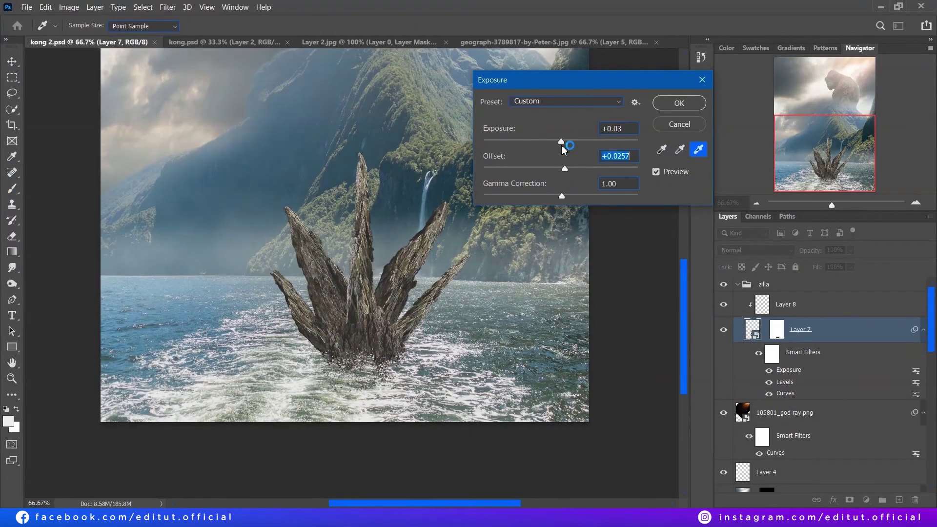
pyautogui.click(679, 103)
pyautogui.press('b')
pyautogui.hotkey('alt', ']')
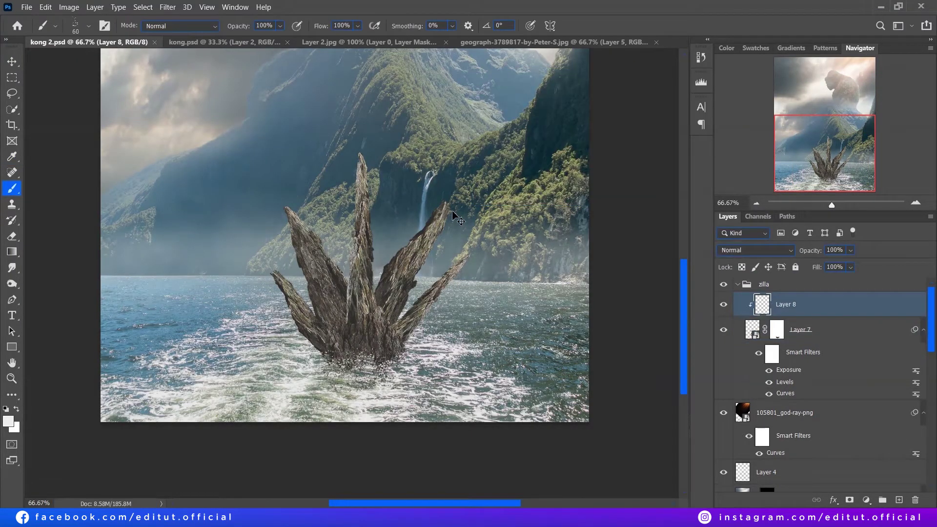
# Spray white splash speckles along the rock spikes on Layer 8.
pyautogui.keyDown('alt'); pyautogui.scroll(3, 453, 215); pyautogui.keyUp('alt')
pyautogui.moveTo(401, 259)
pyautogui.mouseDown()
pyautogui.moveTo(315, 377)
pyautogui.moveTo(354, 447)
pyautogui.mouseUp()
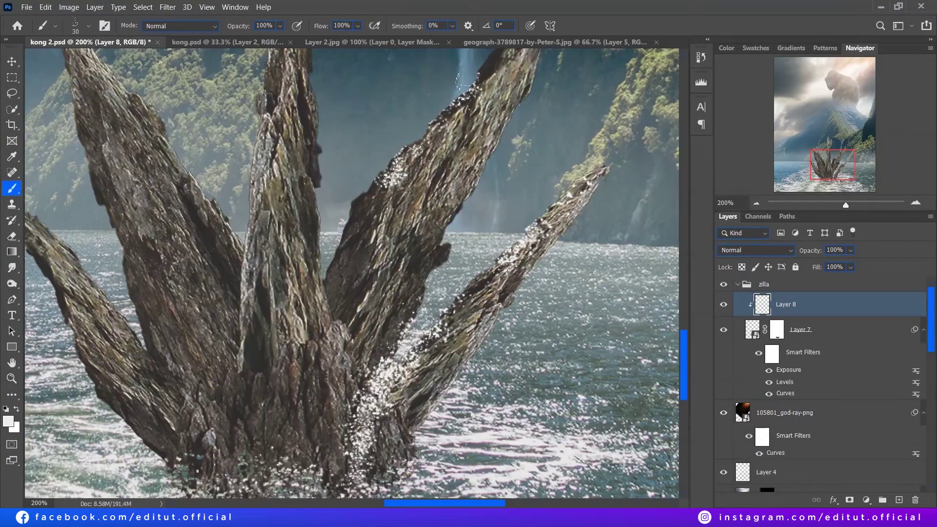
pyautogui.moveTo(469, 79); pyautogui.dragTo(336, 334)
pyautogui.moveTo(212, 415)
pyautogui.mouseDown()
pyautogui.moveTo(301, 322)
pyautogui.moveTo(321, 388)
pyautogui.mouseUp()
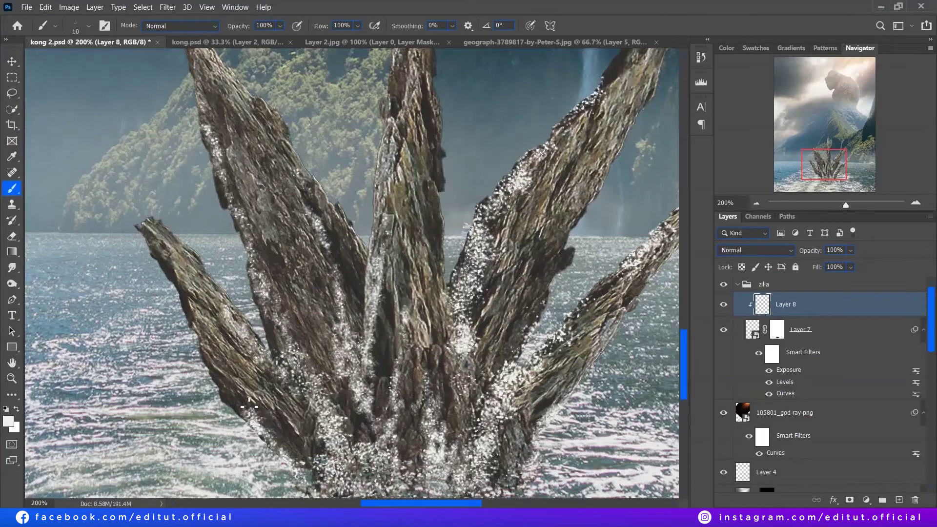
pyautogui.hotkey('ctrl', '0')
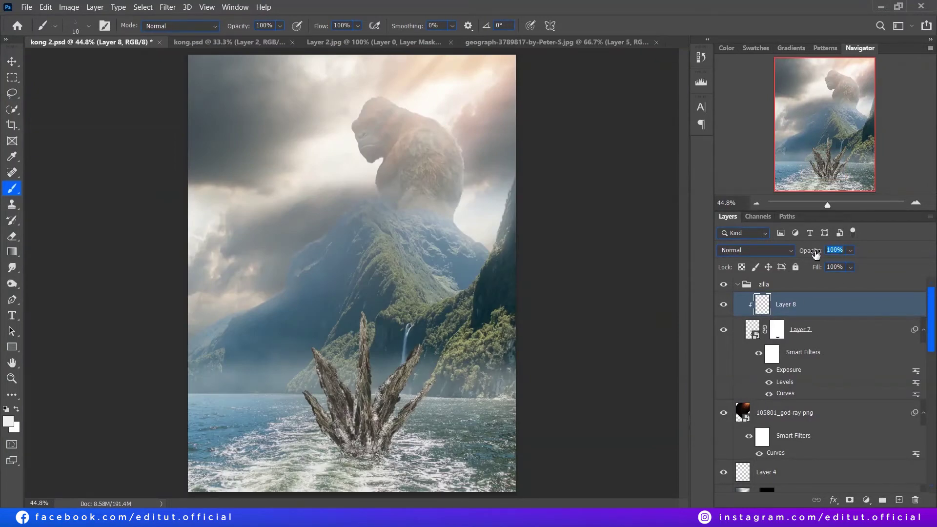
# Blend the speckle layer in Overlay at 88% opacity and duplicate it.
pyautogui.moveTo(816, 255); pyautogui.dragTo(805, 255)
pyautogui.scroll(5, 359, 439)
pyautogui.click(755, 250)
pyautogui.click(750, 349)
pyautogui.hotkey('ctrl', 'j')
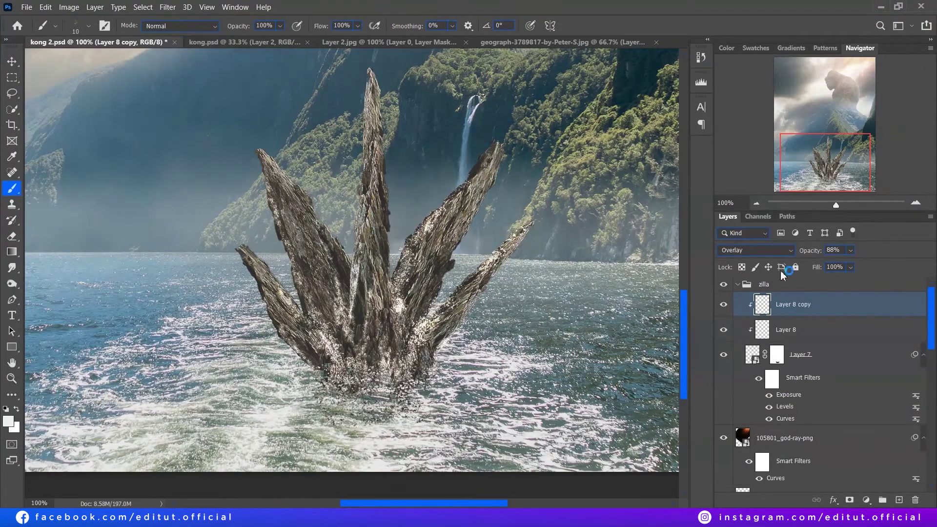
# Add a Hue/Saturation adjustment above rock Layer 7 and raise its saturation.
pyautogui.moveTo(806, 135); pyautogui.dragTo(811, 129)
pyautogui.click(830, 364)
pyautogui.click(867, 500)
pyautogui.click(884, 385)
pyautogui.moveTo(616, 230)
pyautogui.mouseDown()
pyautogui.moveTo(669, 236)
pyautogui.moveTo(681, 207)
pyautogui.moveTo(625, 214)
pyautogui.mouseUp()
# Colorize the rock at Hue 197, invert the adjustment mask, and add clipped Layer 9.
pyautogui.click(604, 270)
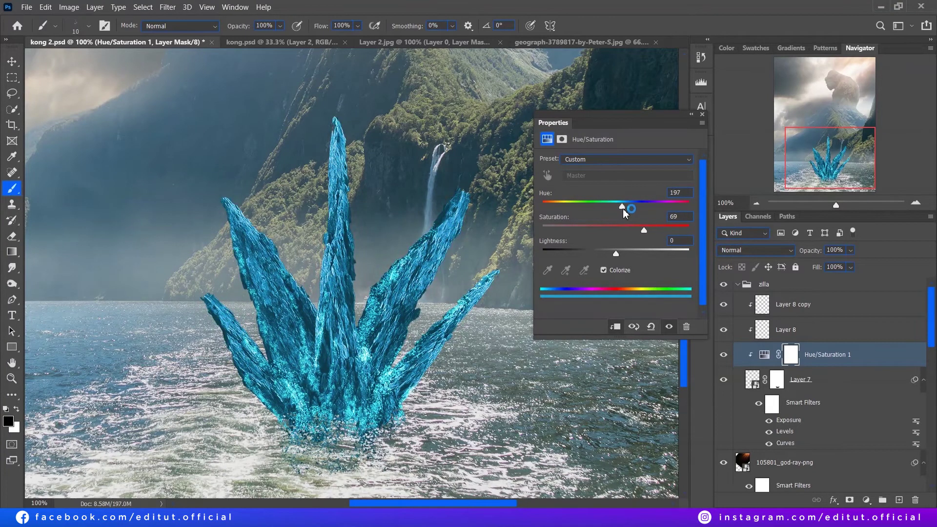
pyautogui.click(702, 114)
pyautogui.hotkey('ctrl', 'i')
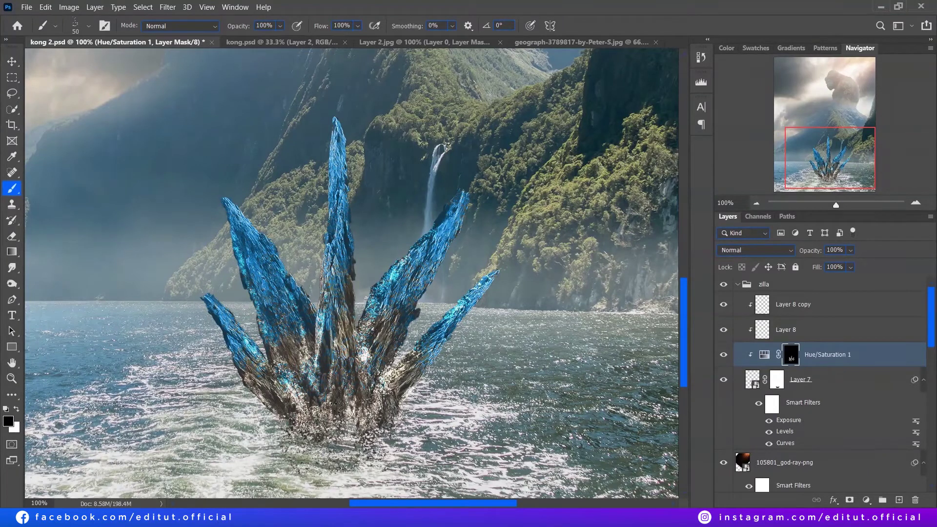
pyautogui.hotkey('ctrl', 'shift', 'alt', 'n')
# Paint soft cyan glow over the crystal spikes on Layer 9 in Color Dodge, then dim it.
pyautogui.press('x')
pyautogui.click(756, 250)
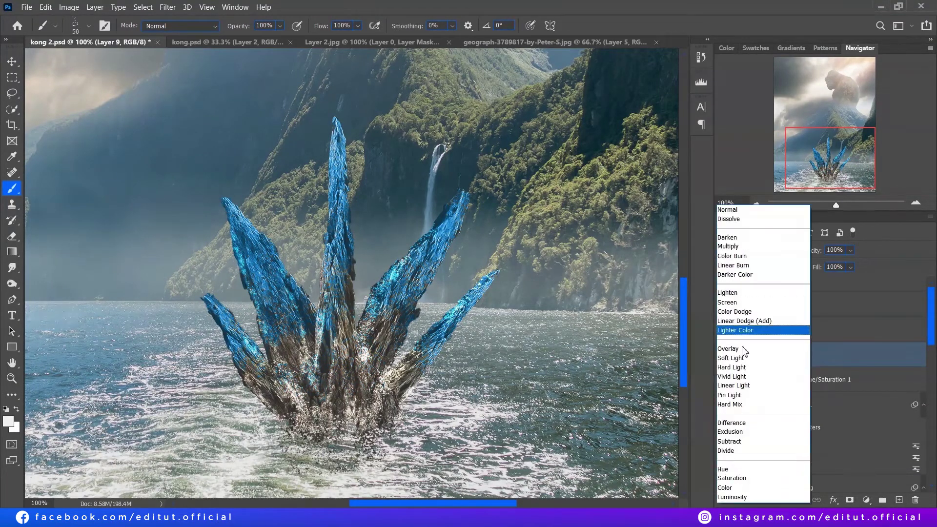
pyautogui.click(739, 321)
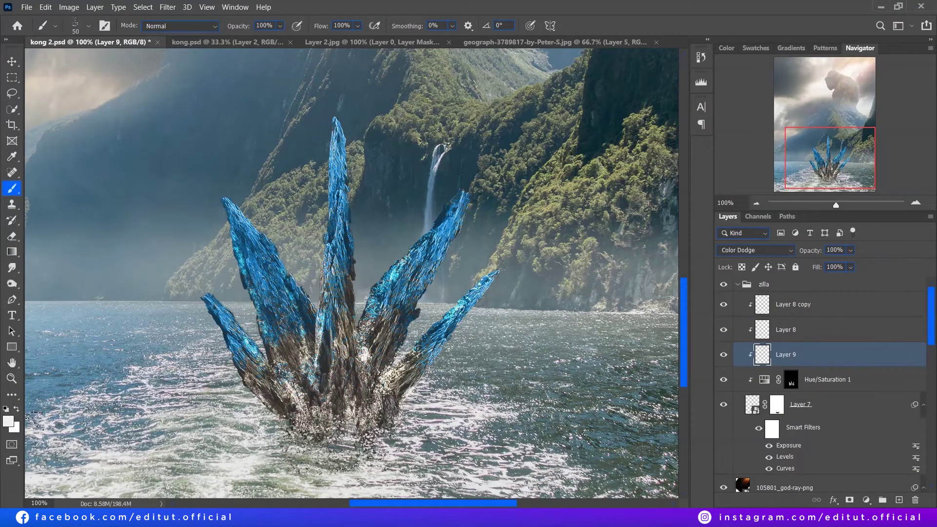
pyautogui.click(8, 422)
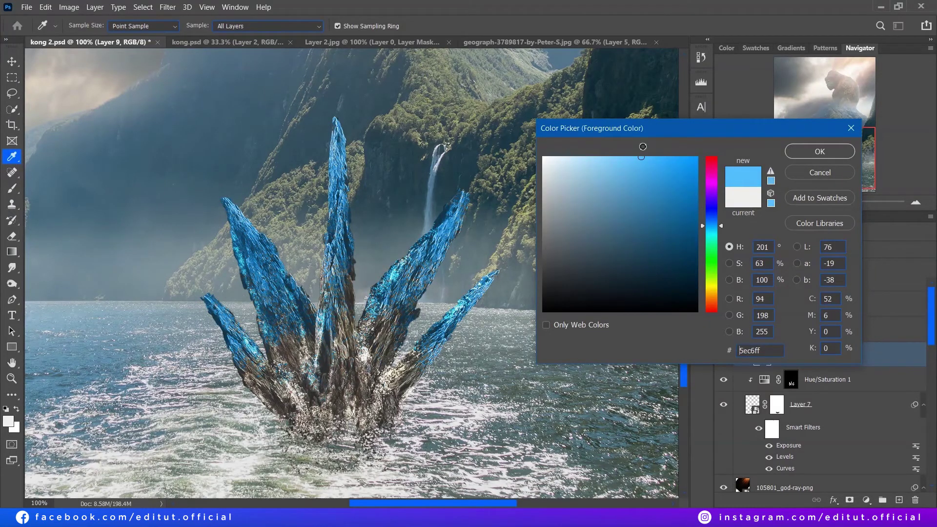
pyautogui.click(820, 152)
pyautogui.rightClick(334, 98)
pyautogui.press('Escape')
pyautogui.click(458, 207)
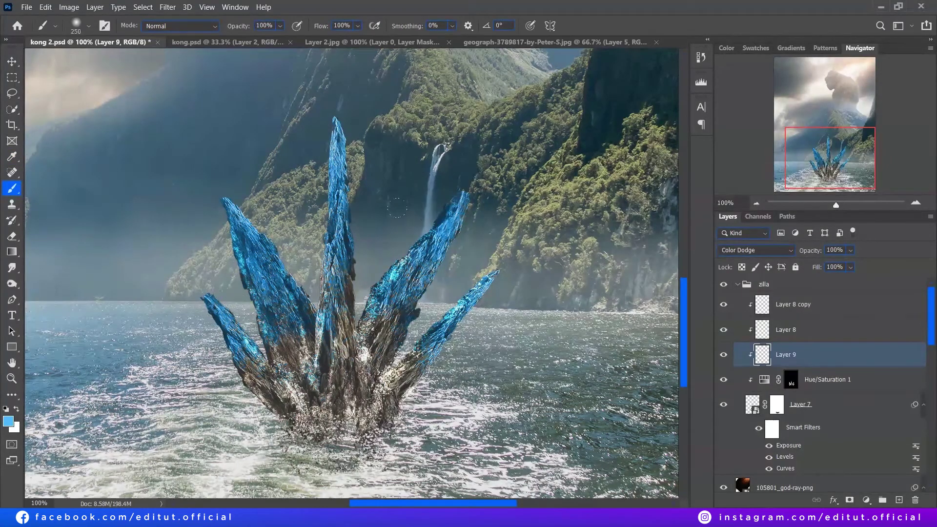
pyautogui.moveTo(459, 200); pyautogui.dragTo(412, 268)
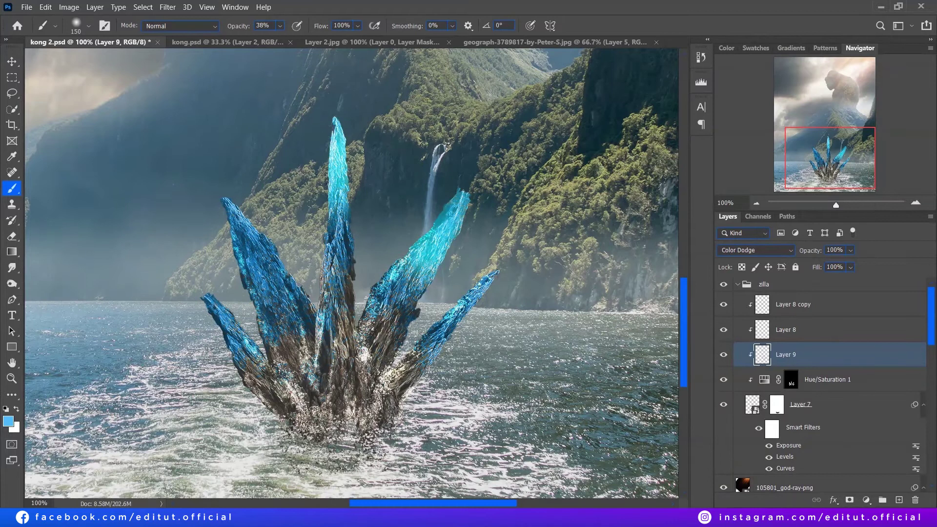
pyautogui.moveTo(230, 205); pyautogui.dragTo(273, 283)
pyautogui.moveTo(207, 300); pyautogui.dragTo(239, 341)
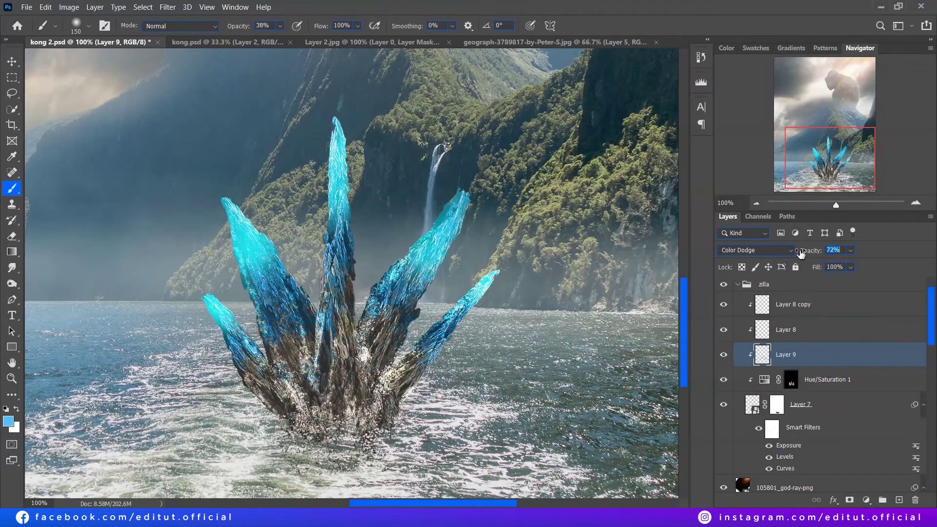
pyautogui.moveTo(802, 253); pyautogui.dragTo(784, 255)
# On a new layer, brush soft cyan glow over the spikes and mist at about half strength.
pyautogui.hotkey('ctrl', 'shift', 'alt', 'n')
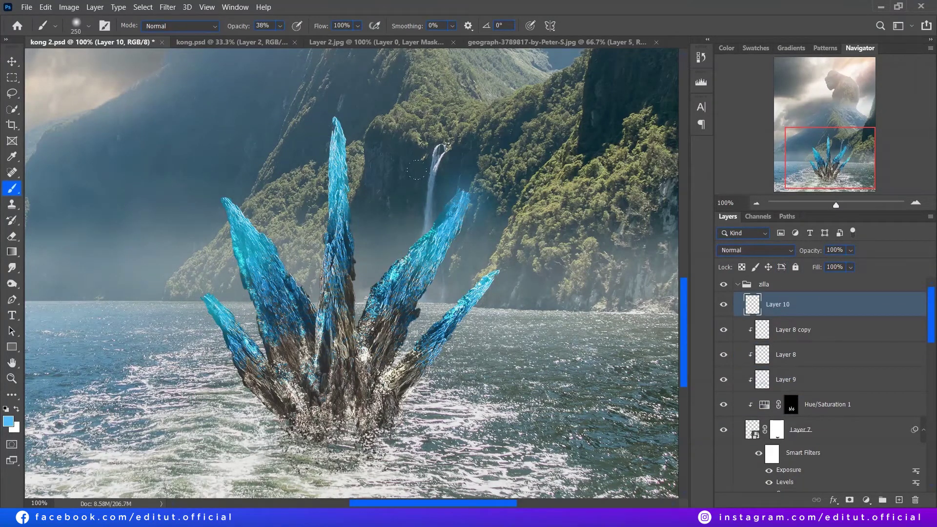
pyautogui.moveTo(417, 170); pyautogui.dragTo(336, 146)
pyautogui.moveTo(229, 205); pyautogui.dragTo(273, 293)
pyautogui.moveTo(205, 293); pyautogui.dragTo(244, 351)
pyautogui.moveTo(493, 263); pyautogui.dragTo(449, 351)
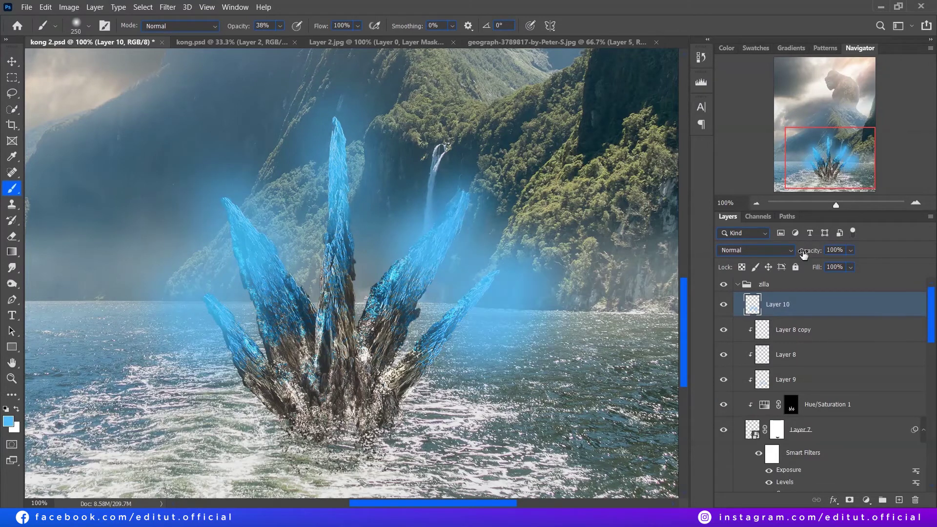
pyautogui.moveTo(803, 254); pyautogui.dragTo(781, 256)
pyautogui.moveTo(836, 205); pyautogui.dragTo(832, 205)
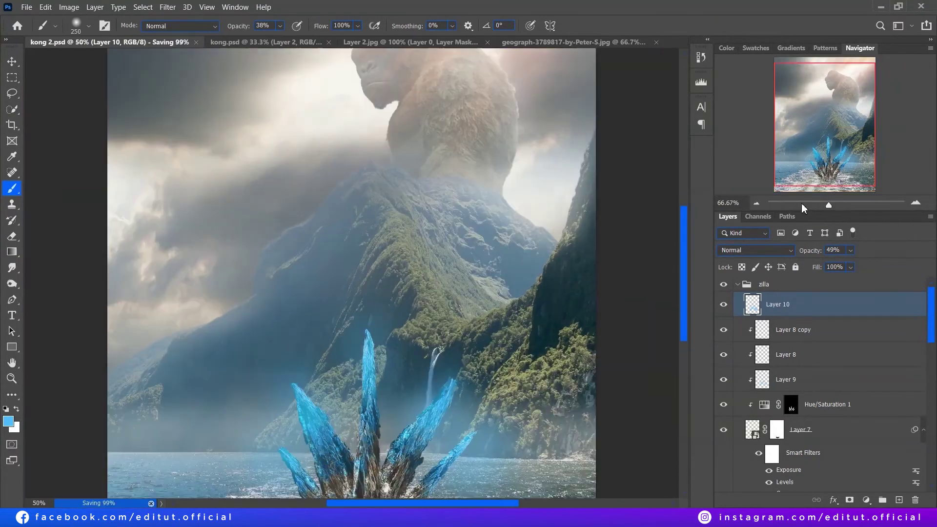
# Dab glow on the four crystal spike tips on a new Color Dodge layer.
pyautogui.hotkey('ctrl', 'shift', 'alt', 'n')
pyautogui.press('[')
pyautogui.click(362, 146)
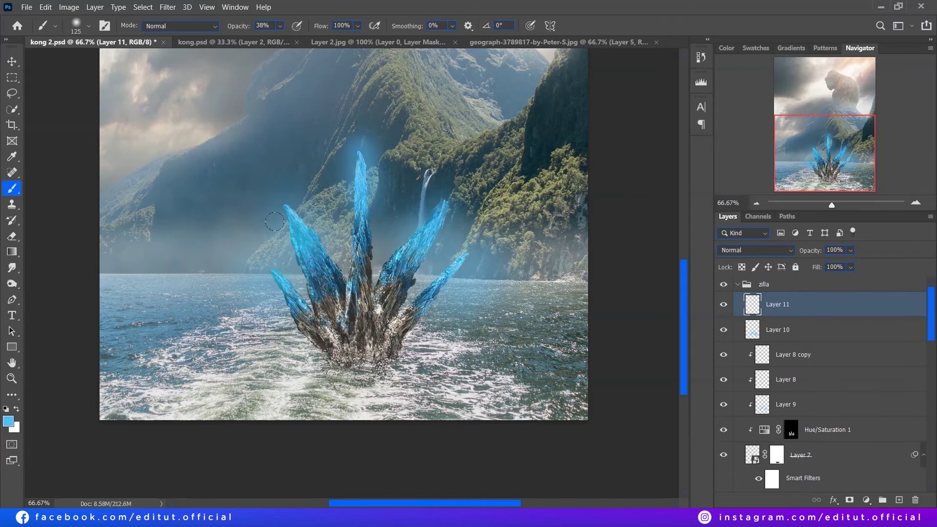
pyautogui.click(287, 207)
pyautogui.click(448, 195)
pyautogui.click(273, 269)
pyautogui.click(756, 250)
pyautogui.click(742, 313)
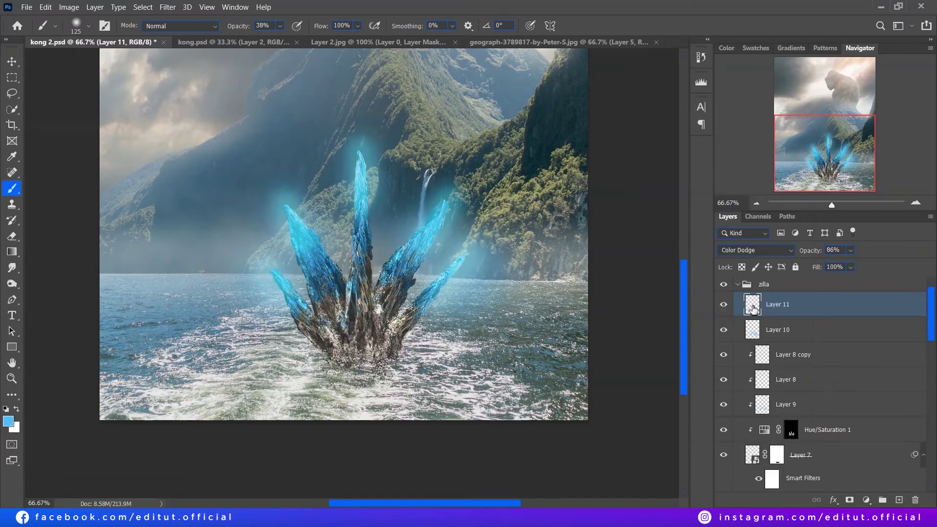
pyautogui.click(781, 330)
pyautogui.click(756, 250)
pyautogui.click(742, 312)
# Add a larger Color Dodge glow layer dimmed to about 57%.
pyautogui.hotkey('ctrl', 'shift', 'alt', 'n')
pyautogui.hotkey('ctrl', '+')
pyautogui.click(755, 250)
pyautogui.click(747, 328)
pyautogui.press(']')
pyautogui.hotkey('ctrl', '0')
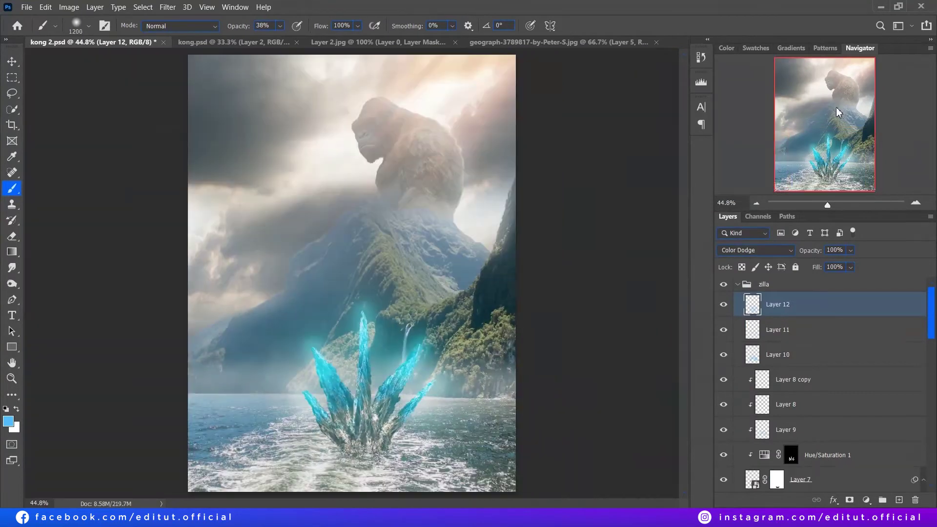
pyautogui.moveTo(809, 253); pyautogui.dragTo(791, 254)
# Add a Hard Light glow layer over the crystals with reduced opacity.
pyautogui.hotkey('ctrl', 'shift', 'alt', 'n')
pyautogui.click(755, 250)
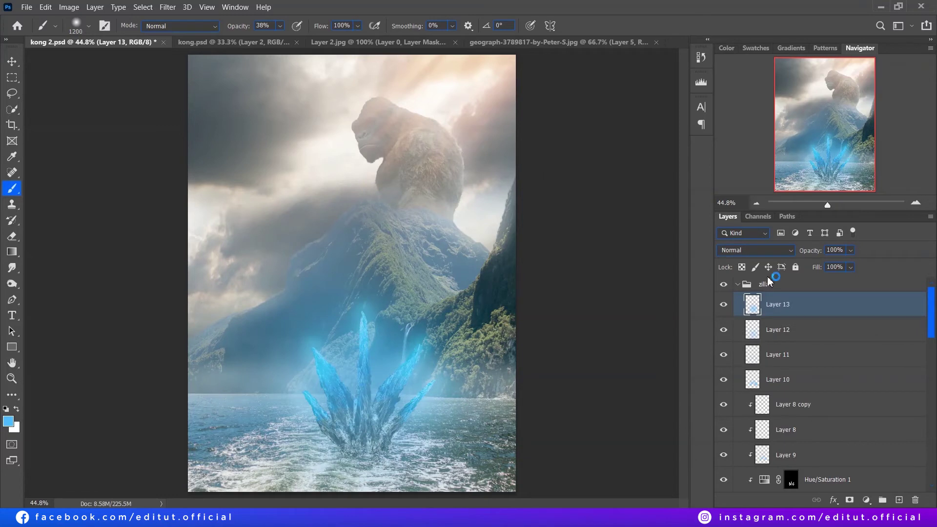
pyautogui.hotkey('shift', 'alt', 'h')
pyautogui.hotkey('ctrl', '+')
pyautogui.hotkey('ctrl', '+')
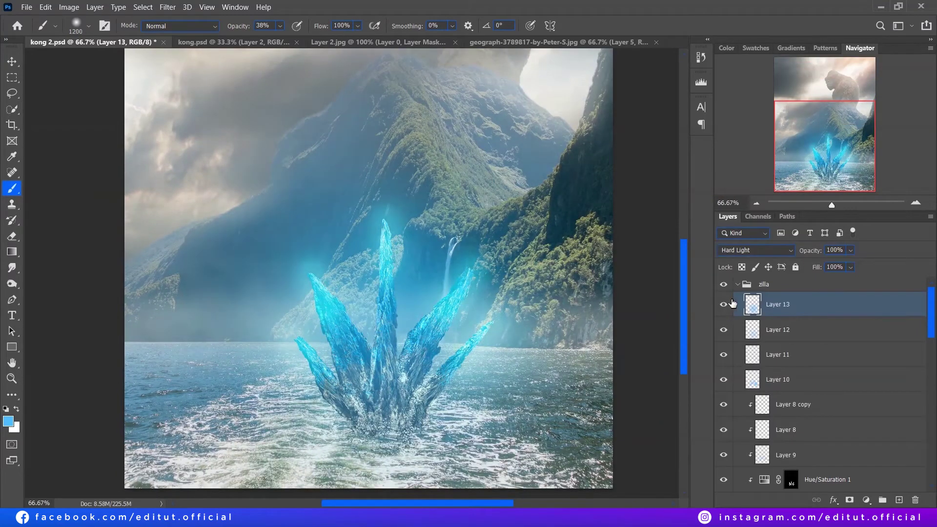
pyautogui.moveTo(788, 255); pyautogui.dragTo(780, 258)
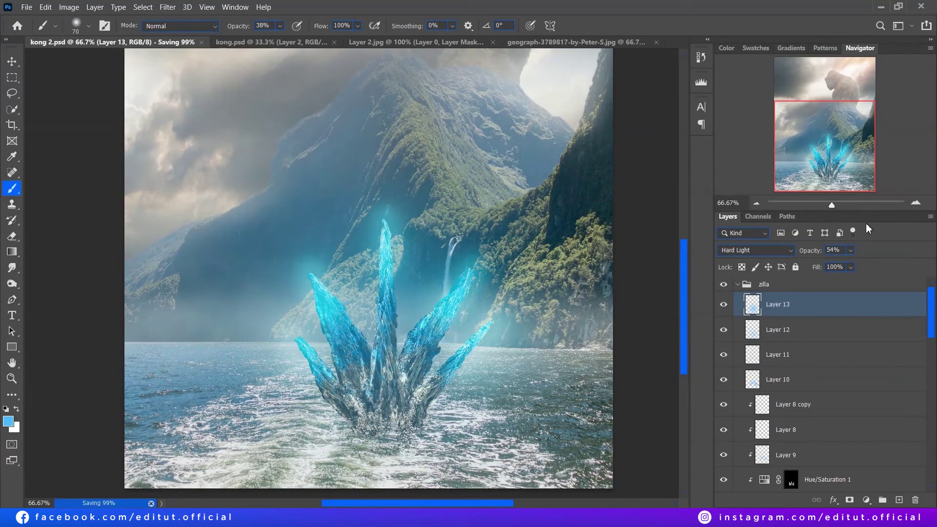
pyautogui.hotkey('ctrl', '0')
pyautogui.click(792, 389)
# Add Layer 14 clipped above Levels 1 in Color blend mode to tint the water.
pyautogui.click(900, 501)
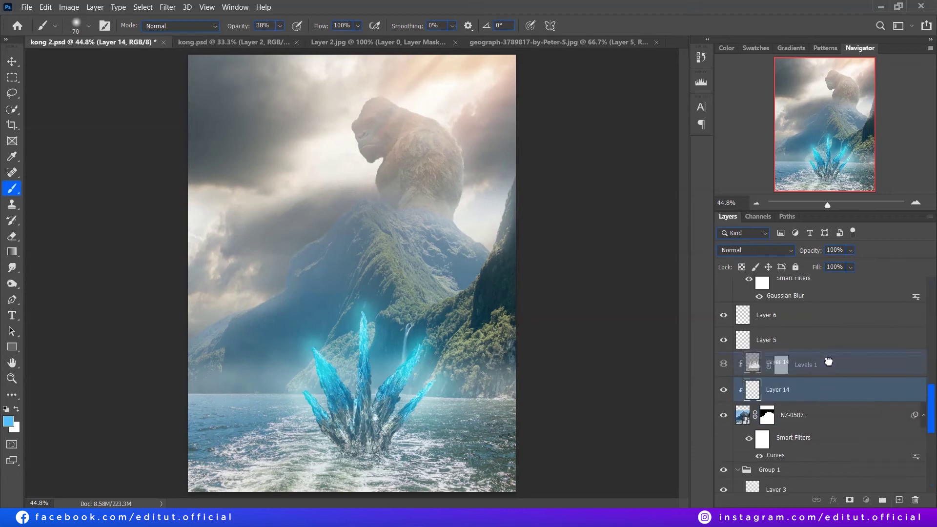
pyautogui.moveTo(791, 390); pyautogui.dragTo(758, 367)
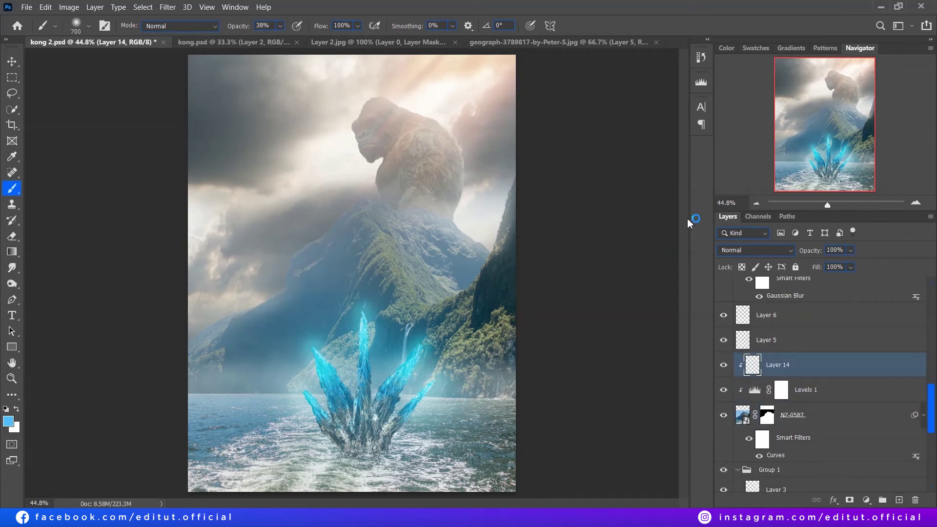
pyautogui.click(756, 250)
pyautogui.click(743, 487)
# Add Color Dodge Layer 15 at about a quarter opacity, then lower Layer 16's strength.
pyautogui.hotkey('ctrl', 'shift', 'alt', 'n')
pyautogui.click(756, 250)
pyautogui.click(732, 310)
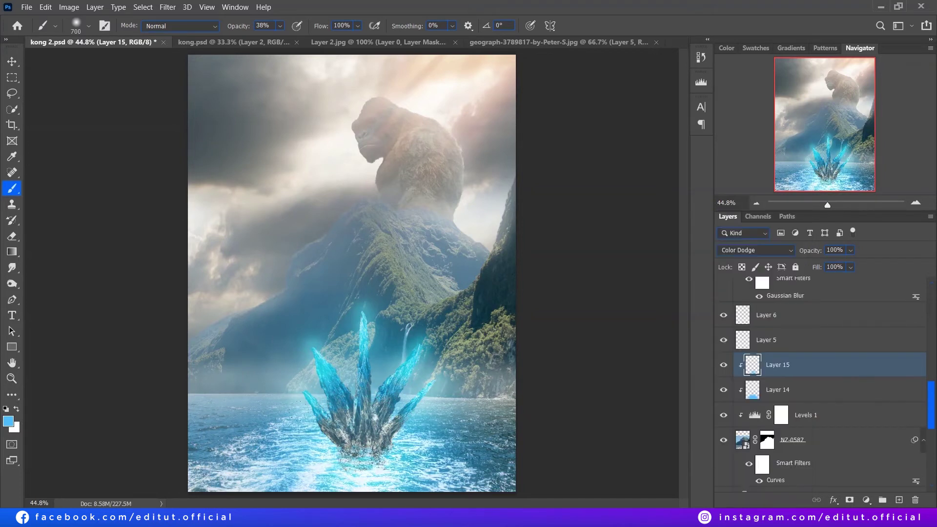
pyautogui.moveTo(808, 251); pyautogui.dragTo(770, 254)
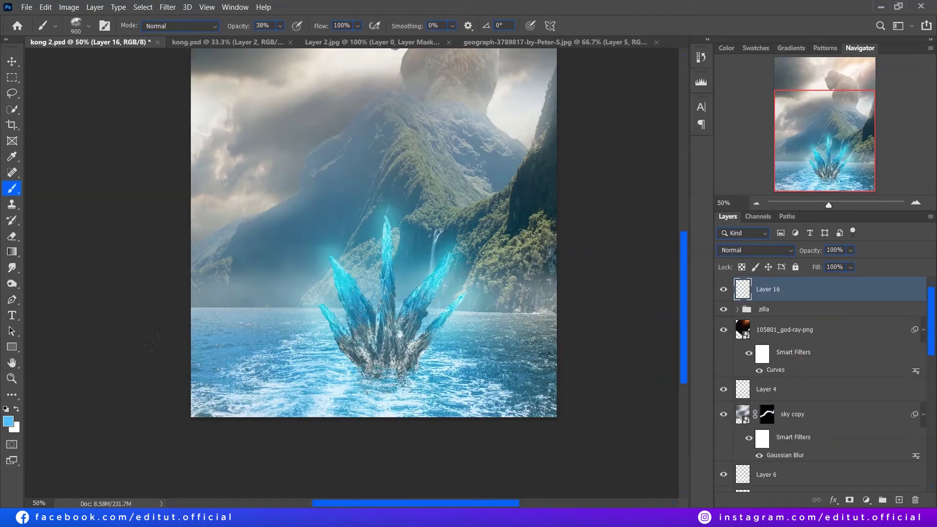
pyautogui.press('x')
pyautogui.moveTo(795, 254); pyautogui.dragTo(796, 257)
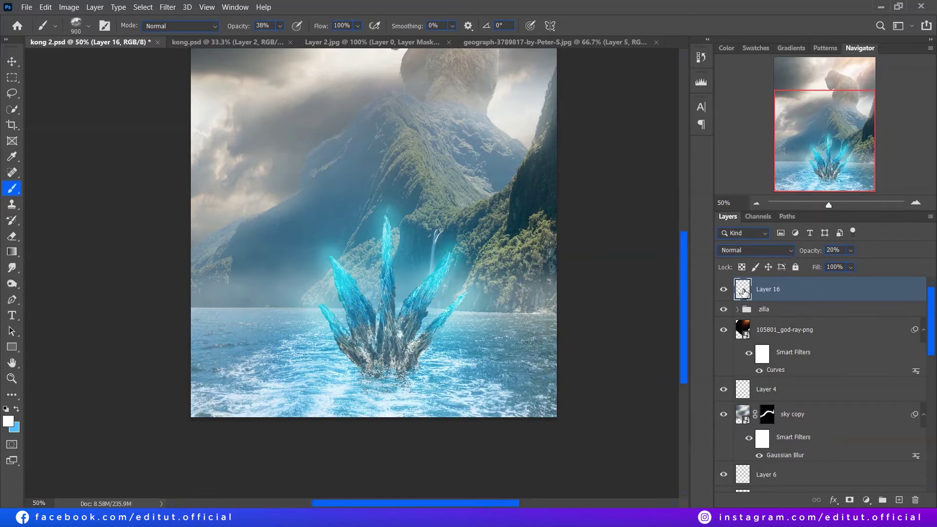
# Add a Curves adjustment brightening highlights and shaping contrast, grouped as 'cc'.
pyautogui.hotkey('ctrl', '0')
pyautogui.click(867, 500)
pyautogui.click(874, 342)
pyautogui.moveTo(654, 223); pyautogui.dragTo(654, 220)
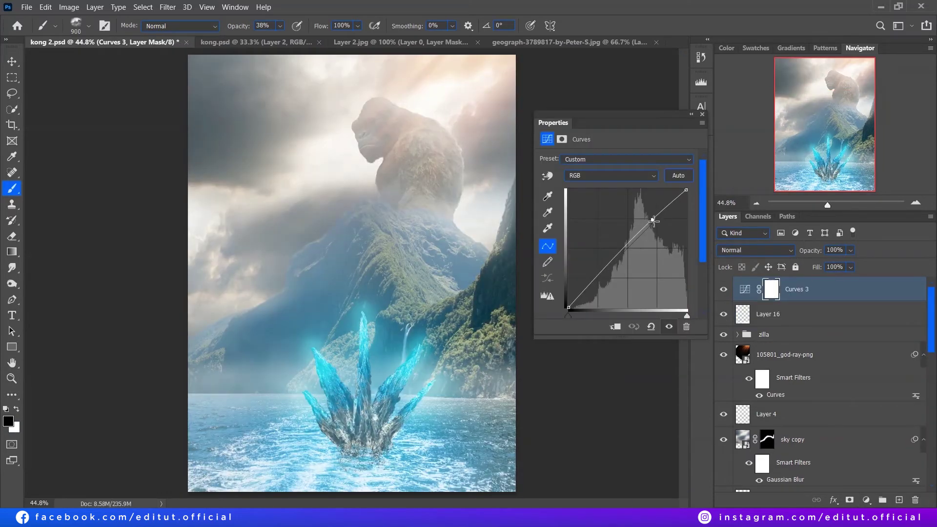
pyautogui.moveTo(618, 259); pyautogui.dragTo(624, 263)
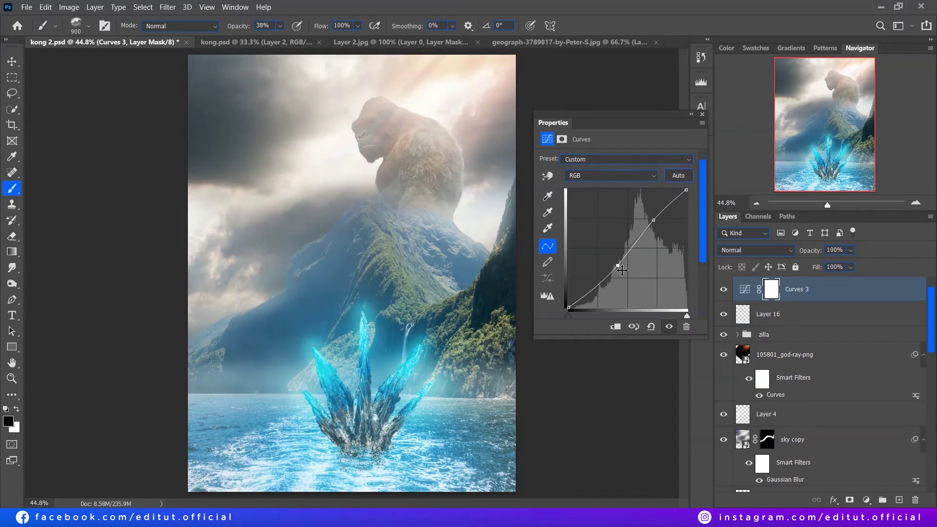
pyautogui.click(702, 115)
pyautogui.hotkey('ctrl', 'g')
pyautogui.doubleClick(761, 285)
pyautogui.write('cc')
pyautogui.press('Return')
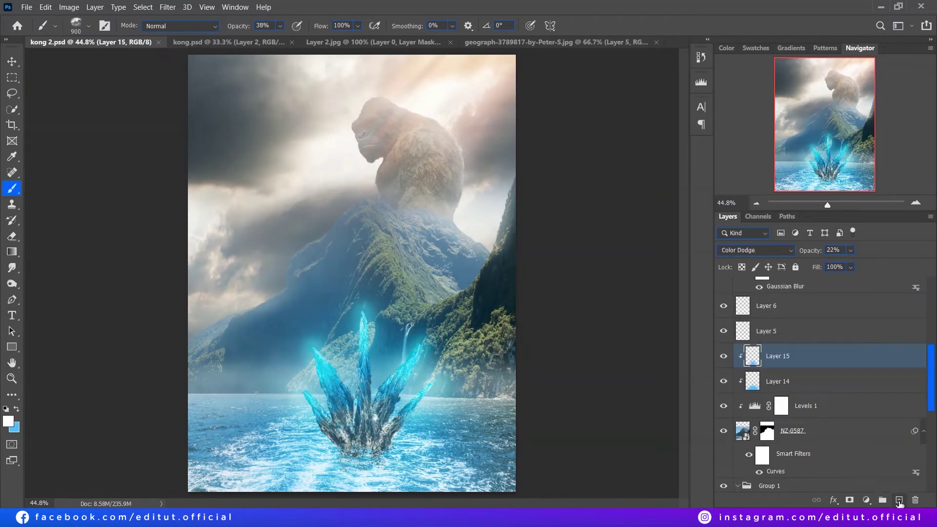
# Paint faint white and beige haze over cliffs and clouds, then scale and tilt the helicopter.
pyautogui.moveTo(481, 220); pyautogui.dragTo(498, 420)
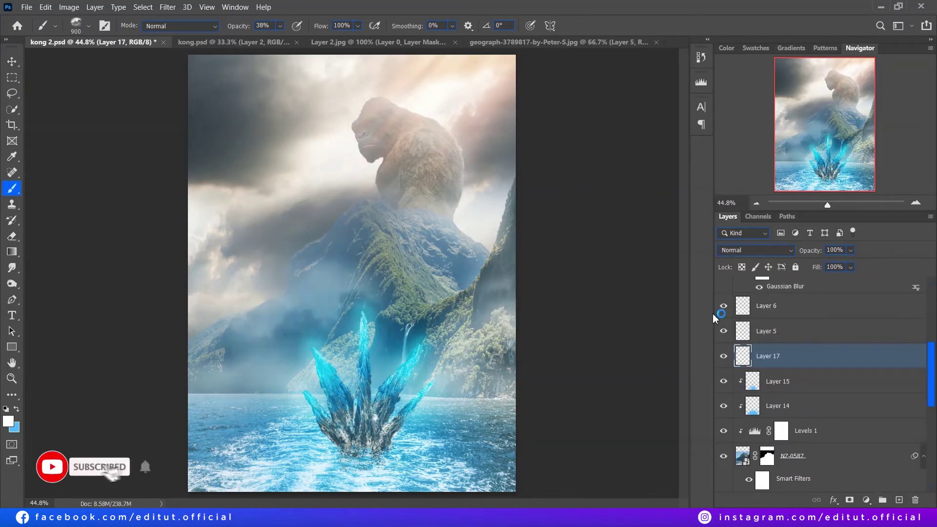
pyautogui.moveTo(796, 256); pyautogui.dragTo(793, 259)
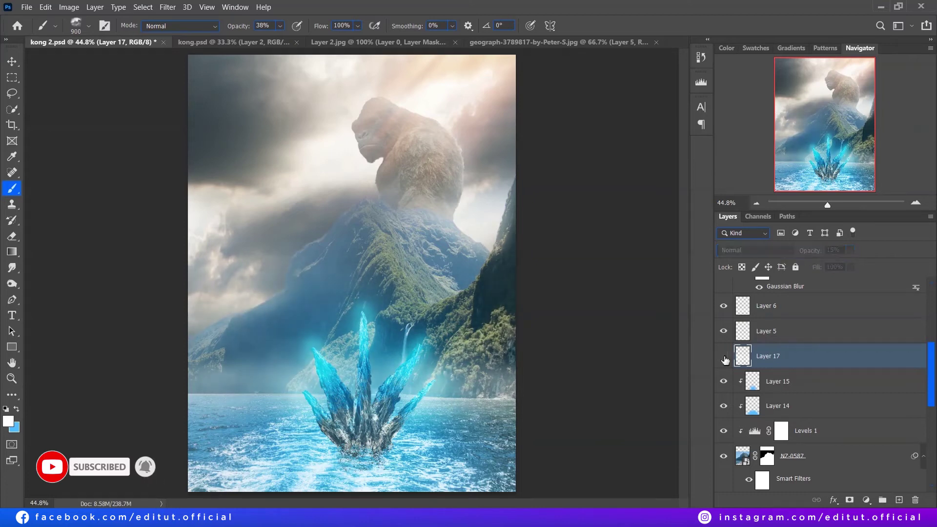
pyautogui.hotkey('ctrl', 'shift', 'alt', 'n')
pyautogui.press('[')
pyautogui.press('[')
pyautogui.press('[')
pyautogui.keyDown('alt'); pyautogui.click(471, 67); pyautogui.keyUp('alt')
pyautogui.moveTo(448, 237); pyautogui.dragTo(440, 260)
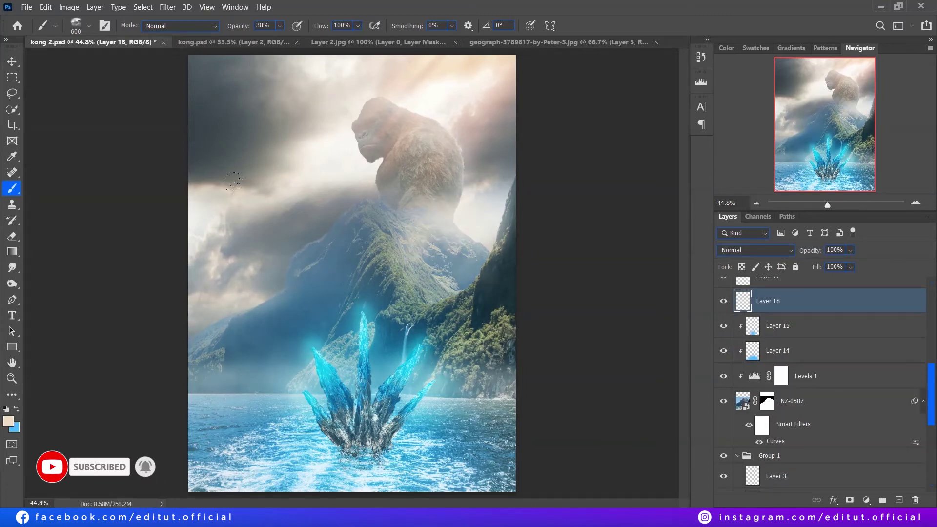
pyautogui.moveTo(233, 182); pyautogui.dragTo(288, 239)
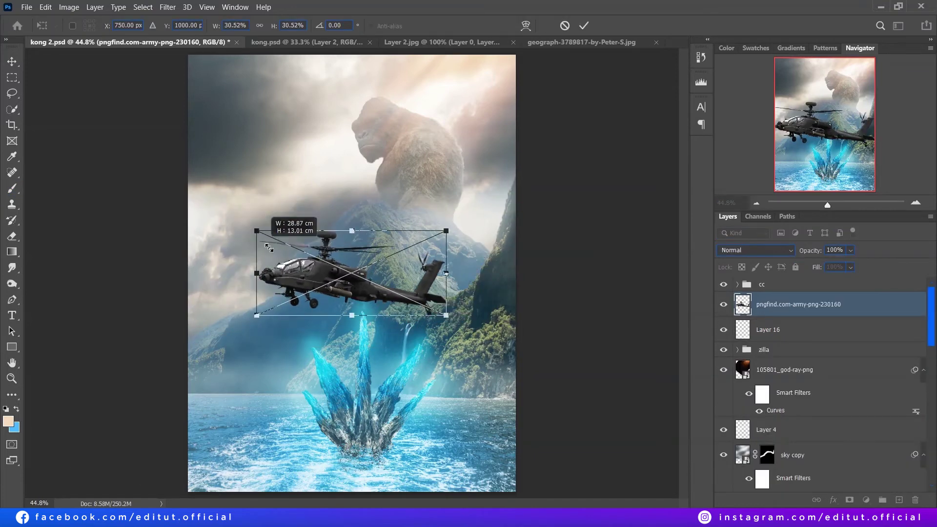
pyautogui.moveTo(269, 248); pyautogui.dragTo(312, 252)
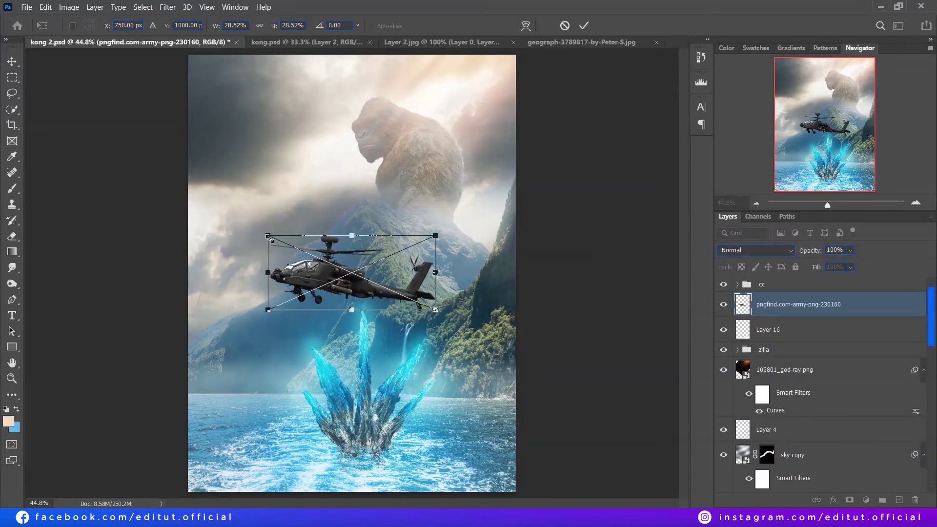
pyautogui.moveTo(462, 226); pyautogui.dragTo(472, 269)
# Place the helicopter small in the upper-left sky and soften its black and white points with Curves.
pyautogui.moveTo(352, 273); pyautogui.dragTo(266, 183)
pyautogui.moveTo(318, 203); pyautogui.dragTo(293, 203)
pyautogui.press('Return')
pyautogui.hotkey('ctrl', 'm')
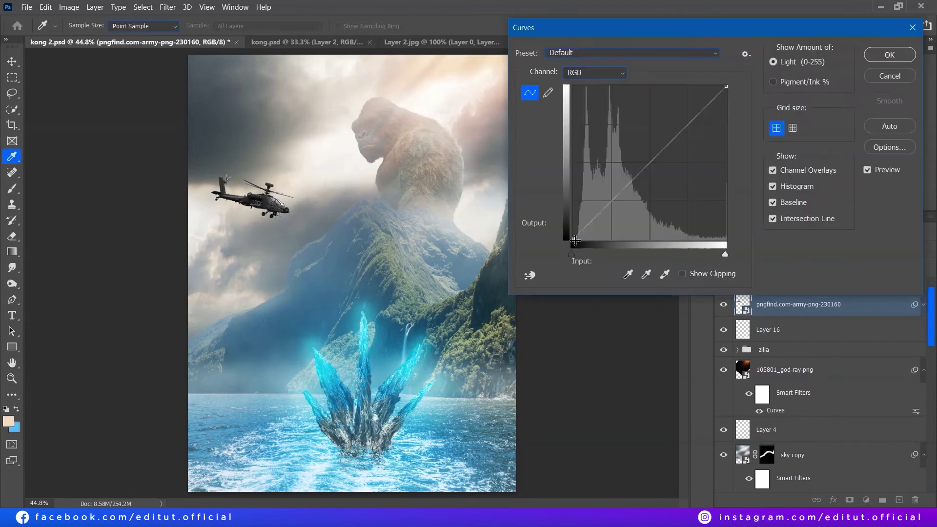
pyautogui.moveTo(573, 239); pyautogui.dragTo(573, 190)
pyautogui.moveTo(726, 87); pyautogui.dragTo(727, 103)
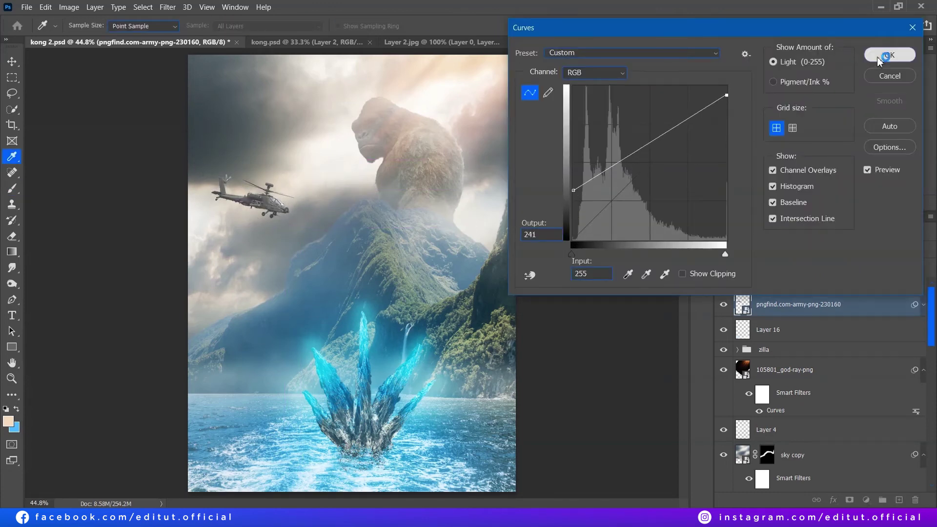
pyautogui.click(889, 55)
pyautogui.press('b')
# Brighten the helicopter's midtones and lift its darkest tones with Levels.
pyautogui.hotkey('ctrl', 'l')
pyautogui.moveTo(678, 213); pyautogui.dragTo(671, 214)
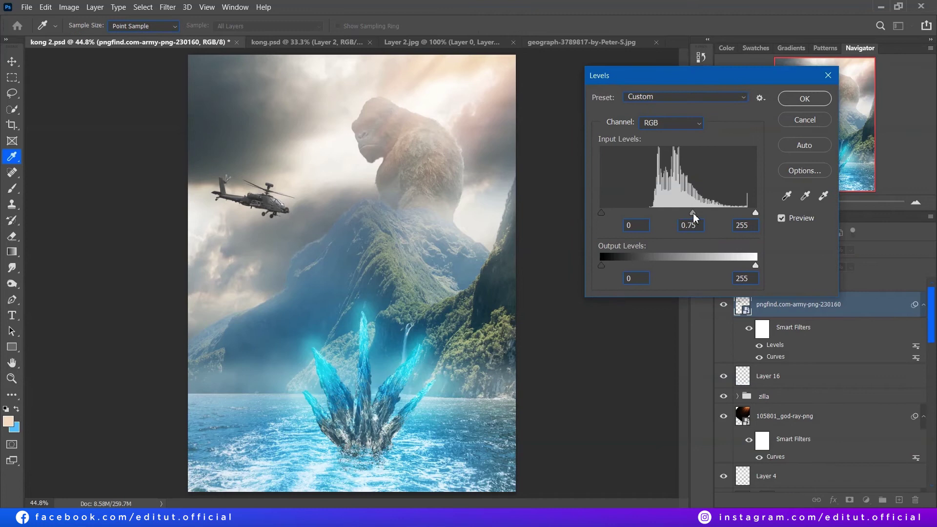
pyautogui.moveTo(601, 266); pyautogui.dragTo(625, 266)
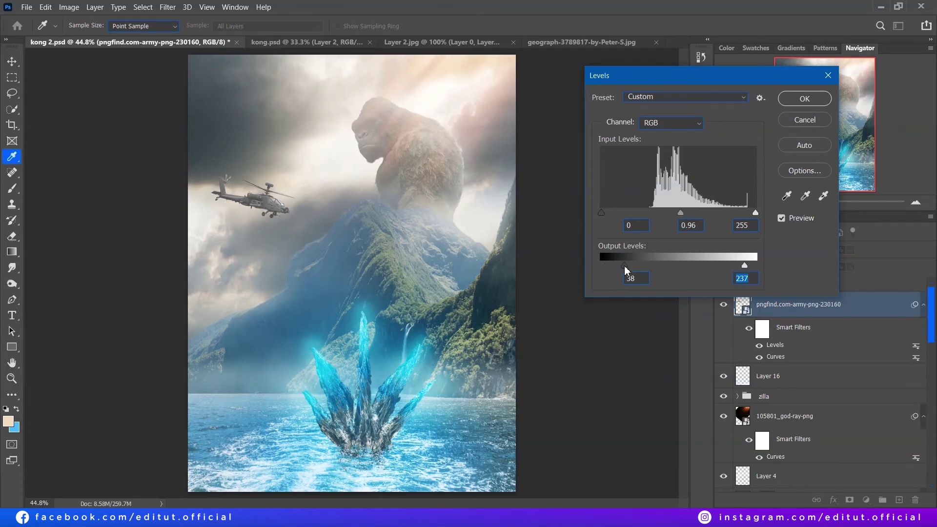
pyautogui.click(801, 106)
# Bring in a second helicopter, shrunk and positioned near Kong.
pyautogui.moveTo(512, 377); pyautogui.dragTo(387, 303)
pyautogui.moveTo(391, 266)
pyautogui.mouseDown()
pyautogui.moveTo(395, 273)
pyautogui.moveTo(498, 186)
pyautogui.mouseUp()
pyautogui.moveTo(511, 143)
pyautogui.mouseDown()
pyautogui.moveTo(489, 161)
pyautogui.moveTo(485, 196)
pyautogui.moveTo(231, 80)
pyautogui.moveTo(262, 96)
pyautogui.moveTo(283, 128)
pyautogui.mouseUp()
pyautogui.press('Return')
pyautogui.press('b')
# Duplicate the second helicopter and flip the copy.
pyautogui.hotkey('ctrl', 'j')
pyautogui.hotkey('ctrl', 't')
pyautogui.rightClick(283, 97)
pyautogui.click(307, 298)
pyautogui.press('Return')
# Copy the first helicopter's Levels and Curves filters to the copy and fine-tune its output levels.
pyautogui.click(801, 355)
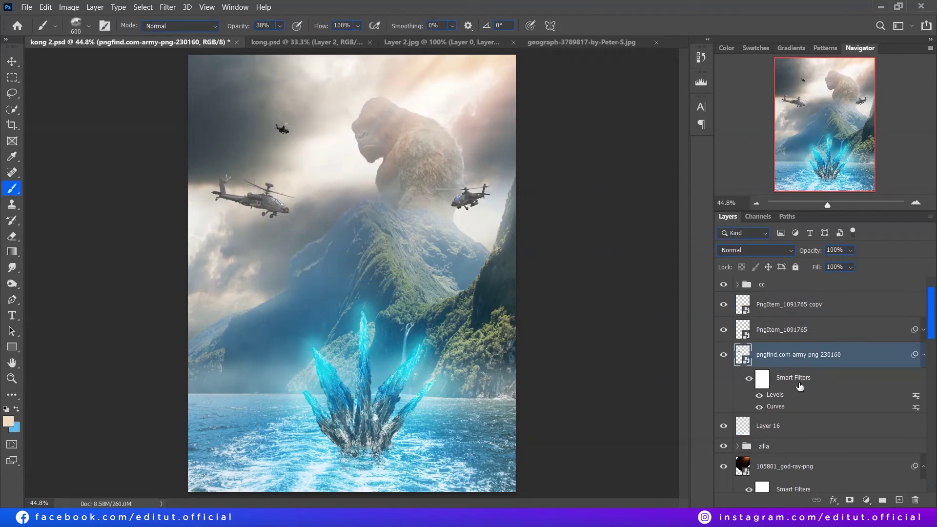
pyautogui.moveTo(793, 389); pyautogui.dragTo(791, 305)
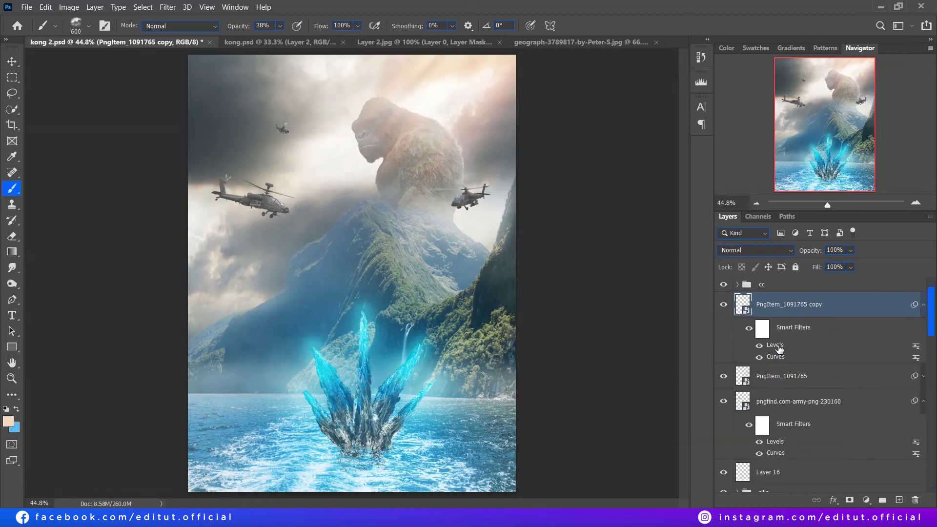
pyautogui.doubleClick(779, 347)
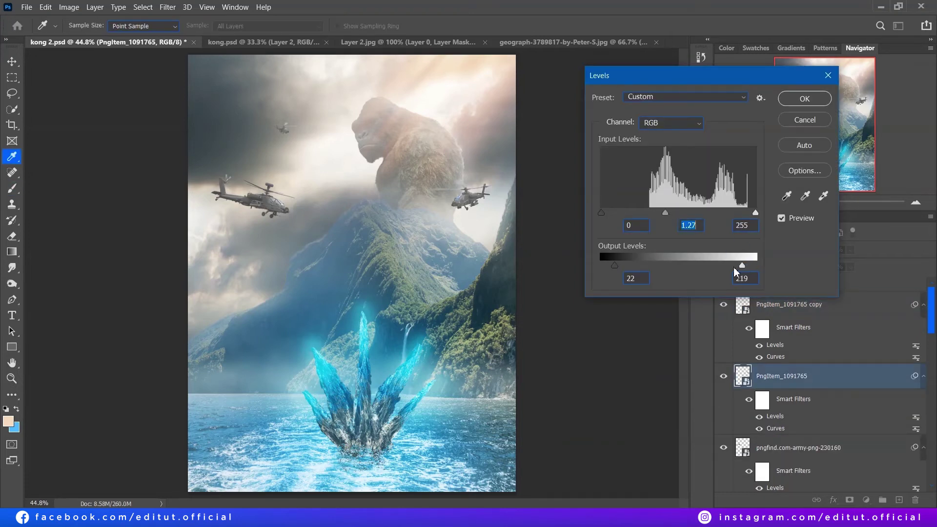
pyautogui.moveTo(750, 269); pyautogui.dragTo(748, 269)
pyautogui.moveTo(615, 267); pyautogui.dragTo(632, 269)
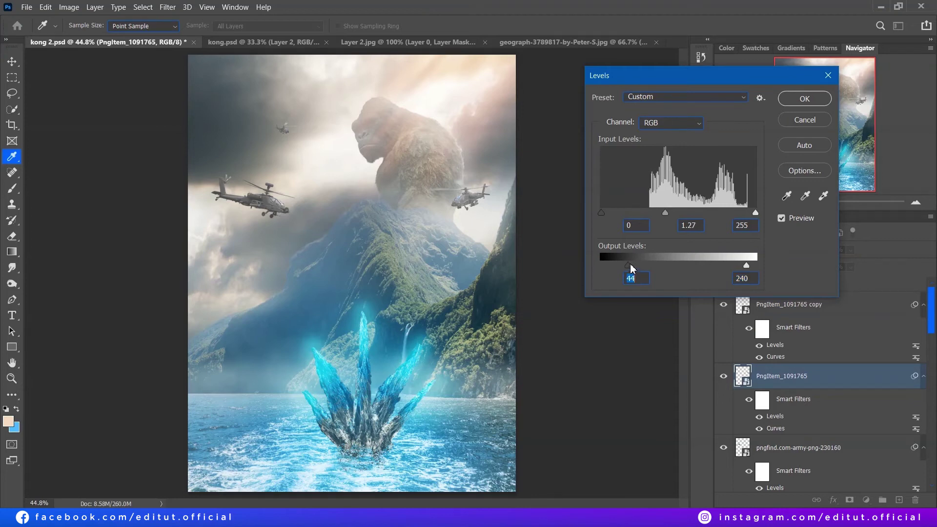
pyautogui.click(168, 7)
pyautogui.moveTo(174, 154)
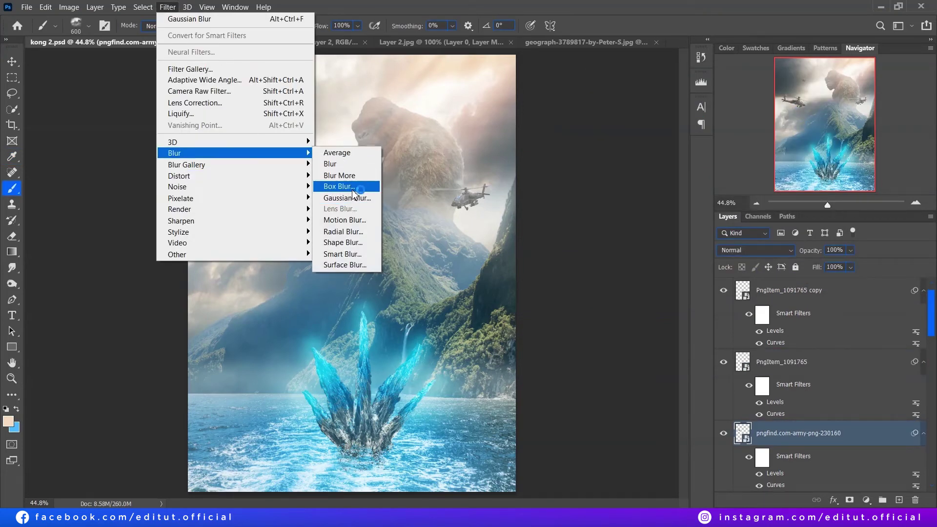
# Apply Motion Blur (angle -20, distance 20) to the army helicopter and copy it to another helicopter.
pyautogui.click(344, 220)
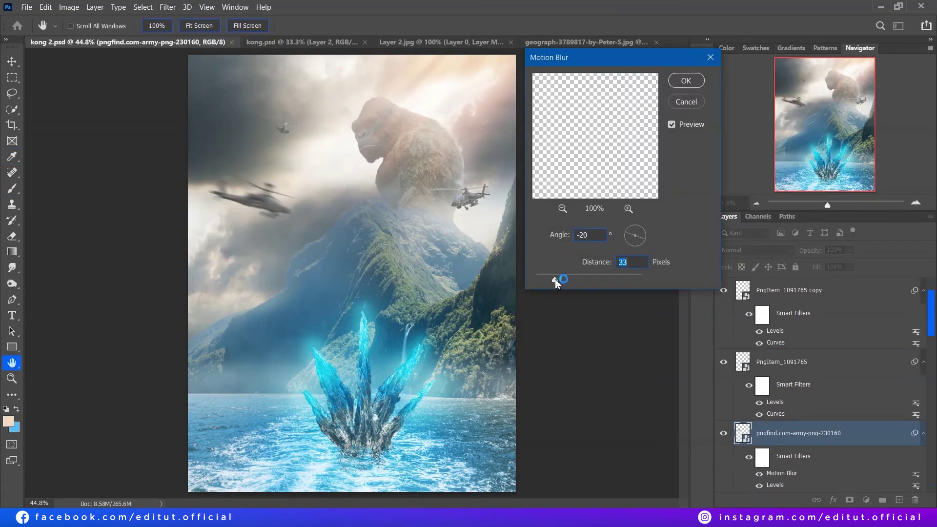
pyautogui.write('20')
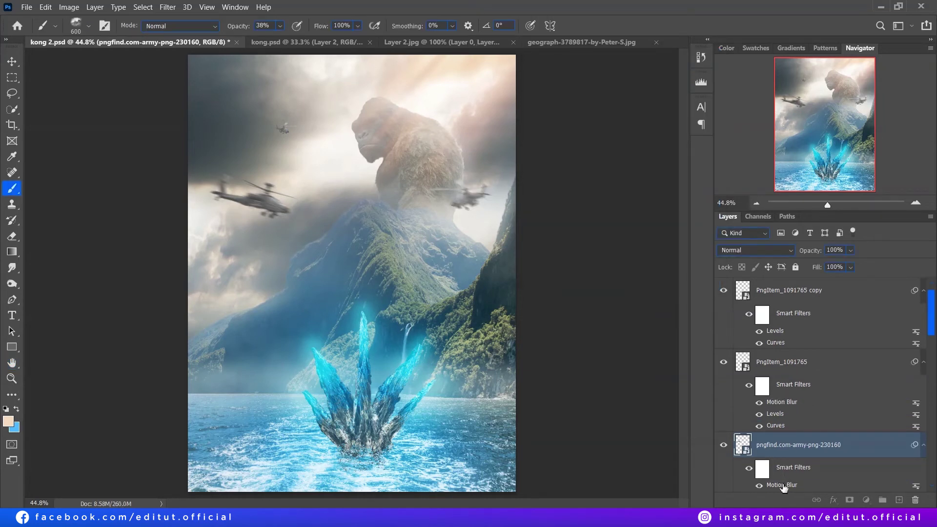
pyautogui.moveTo(803, 294); pyautogui.dragTo(816, 301)
# Nudge the right helicopter slightly upward.
pyautogui.click(781, 373)
pyautogui.press('v')
pyautogui.moveTo(503, 176); pyautogui.dragTo(506, 164)
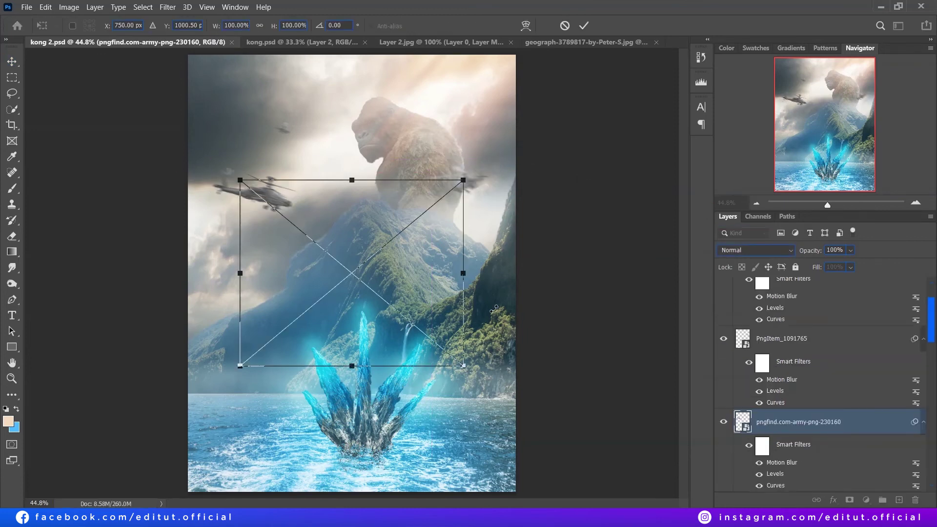
# Place the lightning image top-left in the sky group and darken it with Curves.
pyautogui.moveTo(816, 459); pyautogui.dragTo(816, 460)
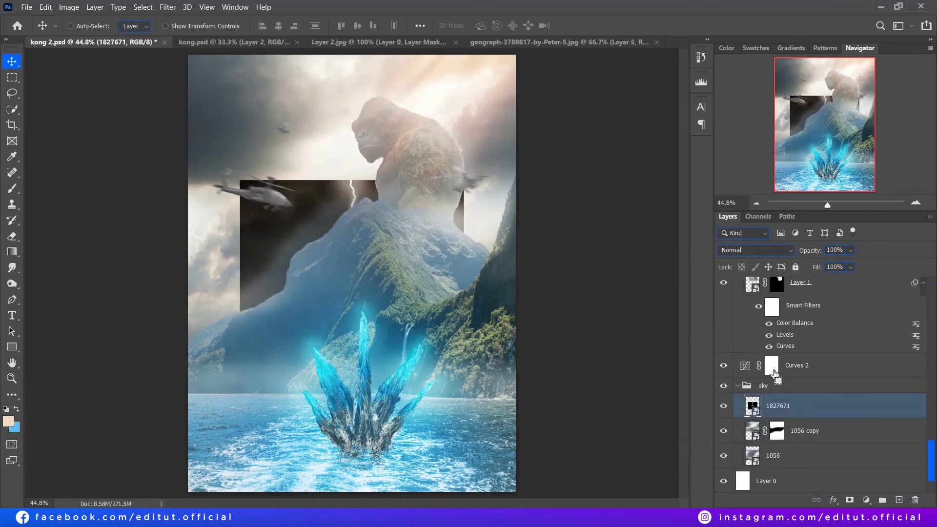
pyautogui.moveTo(420, 274); pyautogui.dragTo(383, 149)
pyautogui.press('Return')
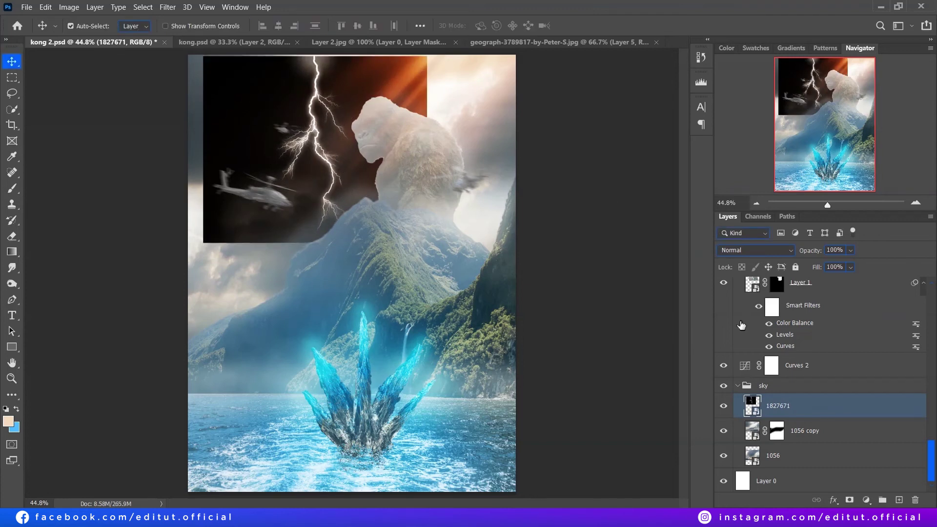
pyautogui.hotkey('ctrl', 'm')
pyautogui.moveTo(702, 111); pyautogui.dragTo(702, 147)
pyautogui.press('Return')
# Set the lightning layer to Screen and tilt the bolt about 19 degrees.
pyautogui.click(754, 250)
pyautogui.hotkey('ctrl', 't')
pyautogui.moveTo(207, 262)
pyautogui.mouseDown()
pyautogui.moveTo(251, 291)
pyautogui.moveTo(308, 147)
pyautogui.moveTo(270, 148)
pyautogui.moveTo(248, 104)
pyautogui.mouseUp()
pyautogui.press('Return')
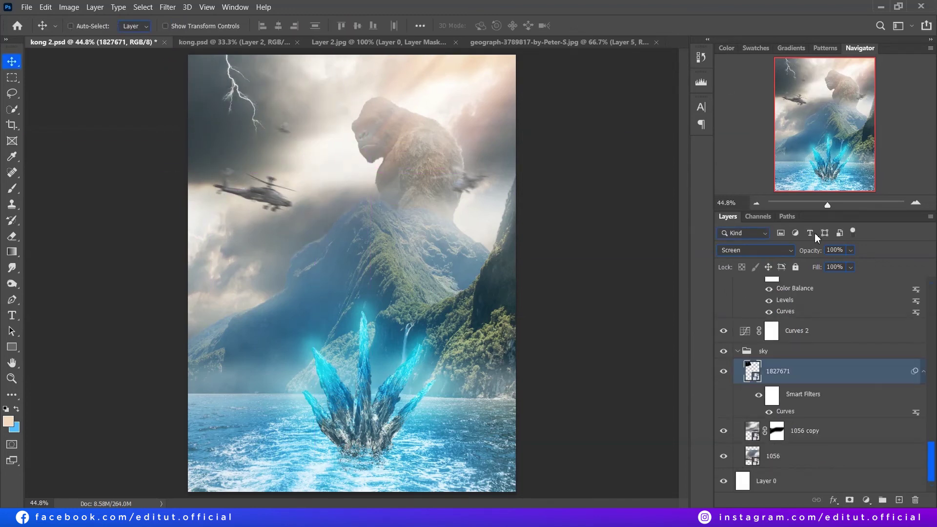
# Add a second bolt up-left at 24% opacity with a layer mask.
pyautogui.hotkey('ctrl', 'j')
pyautogui.hotkey('ctrl', 't')
pyautogui.moveTo(314, 194)
pyautogui.mouseDown()
pyautogui.moveTo(293, 167)
pyautogui.moveTo(210, 151)
pyautogui.mouseUp()
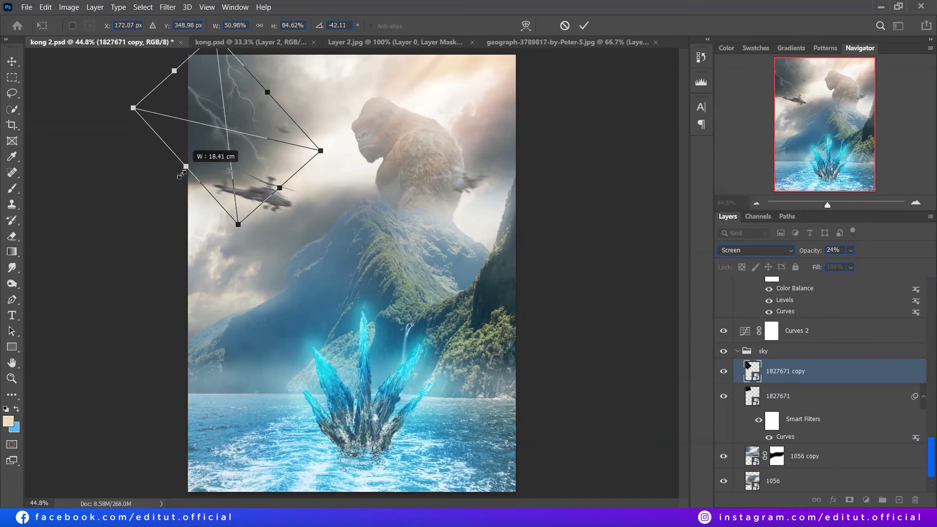
pyautogui.press('Return')
pyautogui.press('2')
pyautogui.press('4')
pyautogui.click(850, 500)
pyautogui.press('d')
pyautogui.press('b')
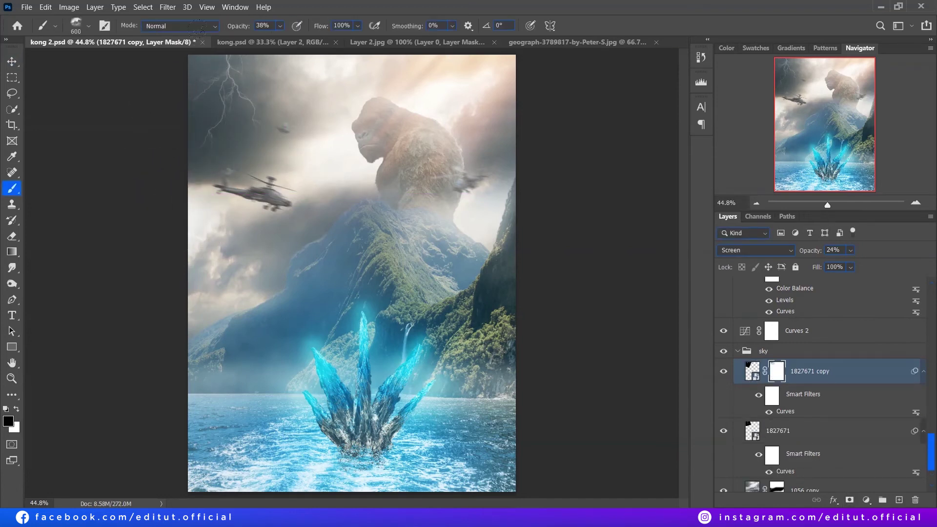
# Add Color Balance and Brightness/Contrast adjustments, raising contrast slightly.
pyautogui.click(866, 500)
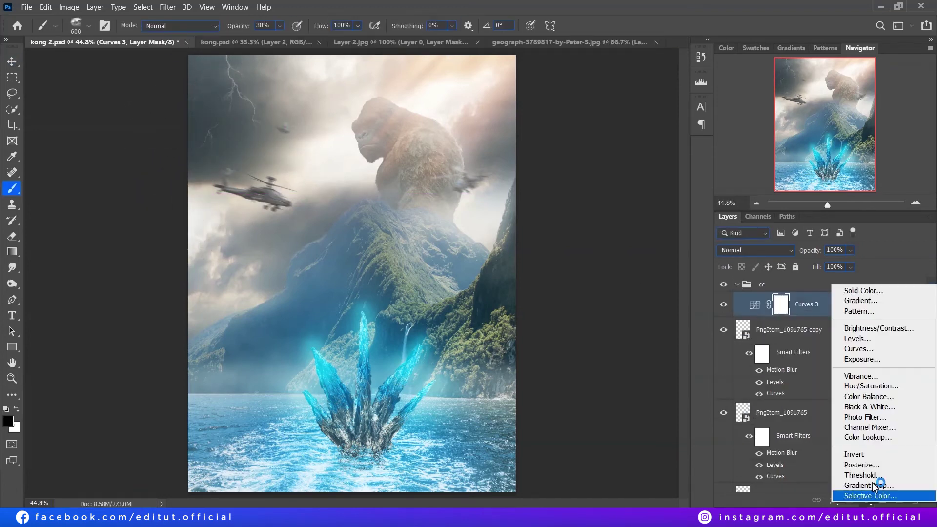
pyautogui.click(849, 400)
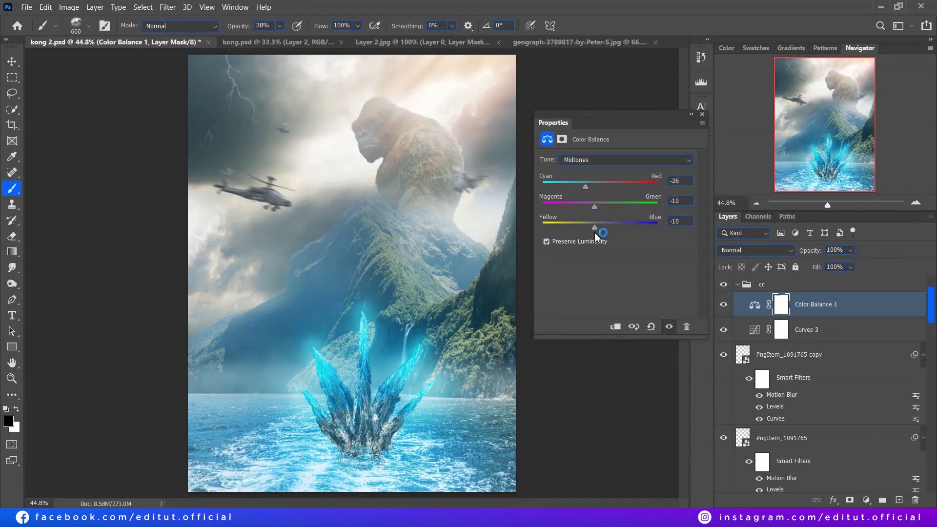
pyautogui.click(702, 114)
pyautogui.click(866, 500)
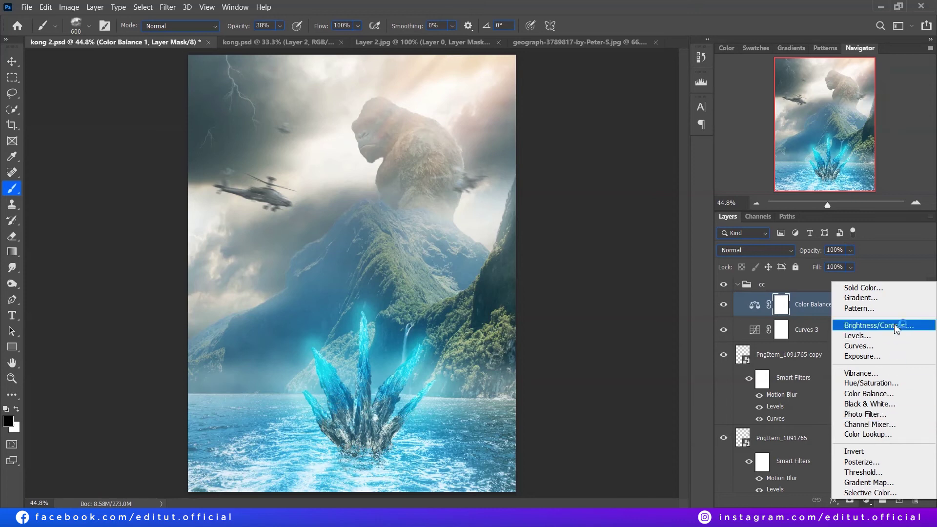
pyautogui.click(878, 325)
pyautogui.moveTo(616, 217); pyautogui.dragTo(621, 218)
pyautogui.click(702, 114)
# Add a Color Lookup layer with a cooler 3DLUT look at 15% opacity.
pyautogui.click(866, 500)
pyautogui.click(849, 440)
pyautogui.click(639, 160)
pyautogui.click(630, 207)
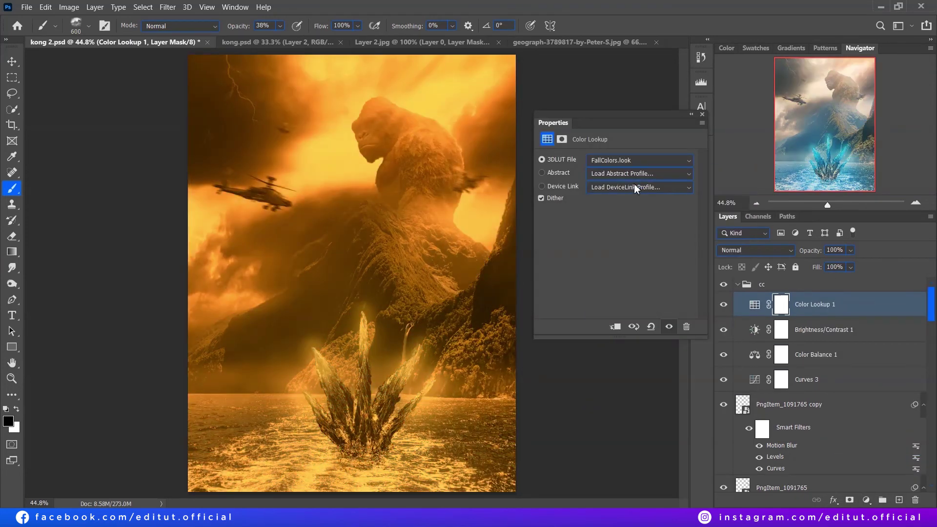
pyautogui.press('Down')
pyautogui.press('Down')
pyautogui.click(702, 114)
pyautogui.click(755, 304)
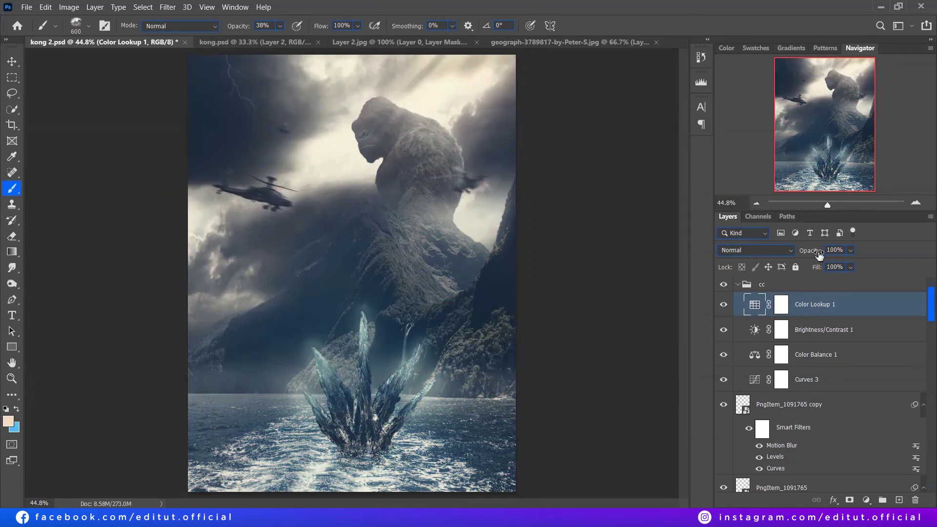
pyautogui.moveTo(811, 250); pyautogui.dragTo(723, 249)
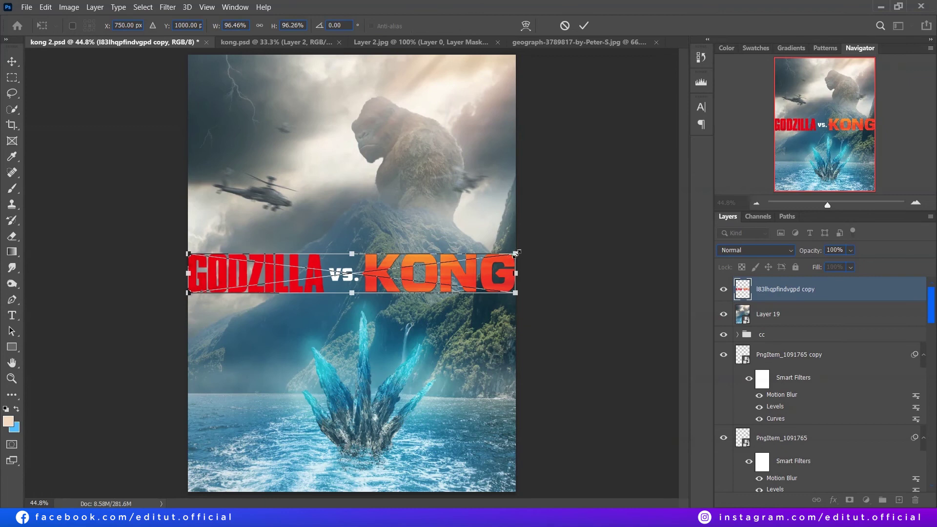
# Shrink the GODZILLA vs. KONG title and save the poster.
pyautogui.moveTo(516, 253)
pyautogui.mouseDown()
pyautogui.moveTo(492, 256)
pyautogui.moveTo(490, 214)
pyautogui.mouseUp()
pyautogui.press('Return')
pyautogui.hotkey('ctrl', 'a')
pyautogui.hotkey('ctrl', 'd')
pyautogui.hotkey('ctrl', 's')
# Set the title to Hard Light and add a duplicate at about 50% opacity.
pyautogui.click(773, 250)
pyautogui.click(752, 369)
pyautogui.click(724, 289)
pyautogui.hotkey('ctrl', 'j')
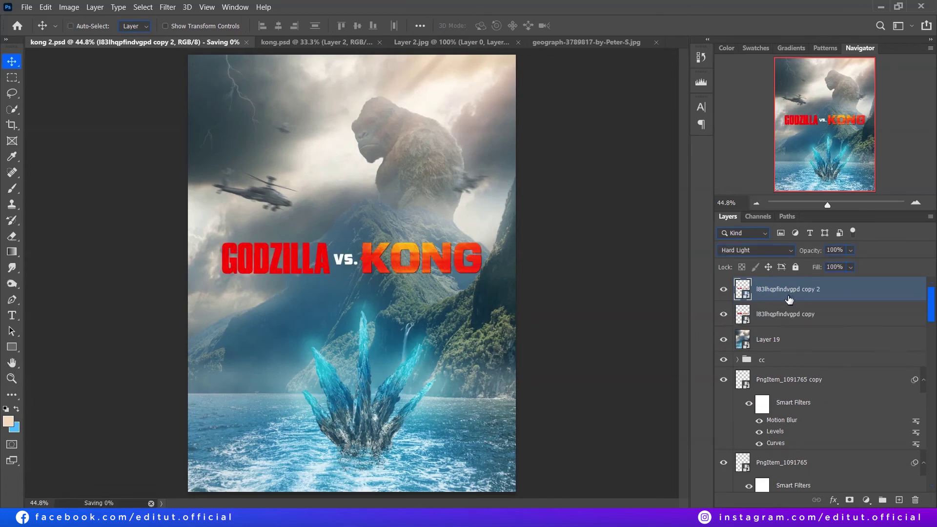
pyautogui.moveTo(811, 250); pyautogui.dragTo(792, 255)
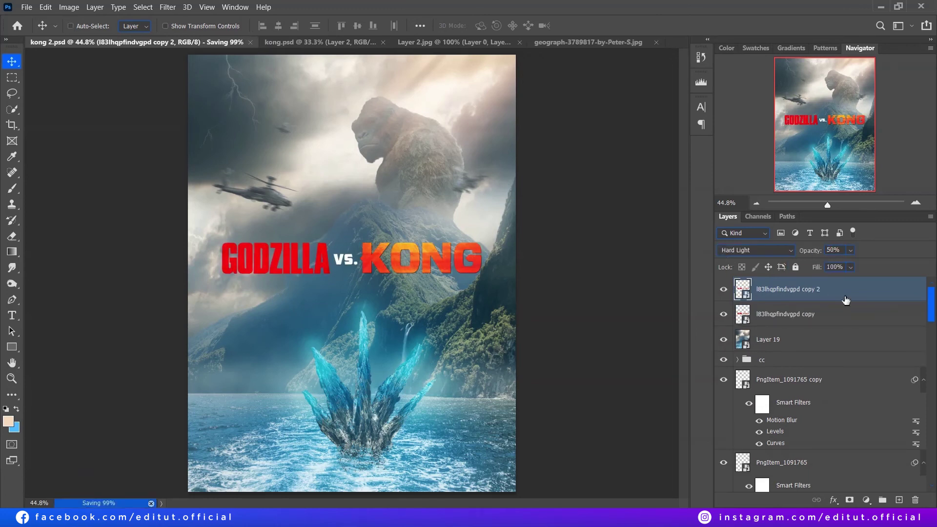
# Give the title a Drop Shadow at 16% opacity.
pyautogui.doubleClick(846, 299)
pyautogui.click(504, 318)
pyautogui.moveTo(628, 64); pyautogui.dragTo(732, 62)
pyautogui.moveTo(820, 128); pyautogui.dragTo(806, 128)
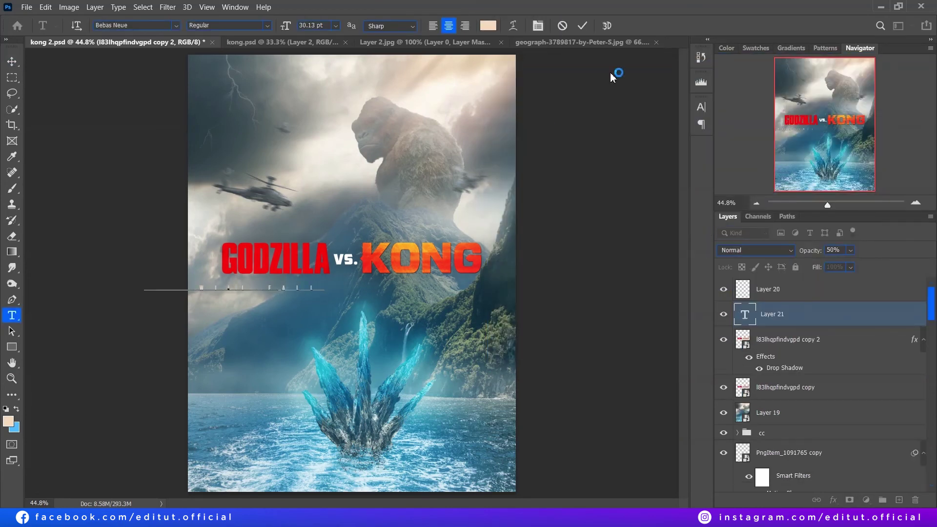
# Commit the ONE WILL FALL tagline and position it below the title.
pyautogui.hotkey('ctrl', 'Return')
pyautogui.press('v')
pyautogui.moveTo(413, 290); pyautogui.dragTo(415, 283)
pyautogui.click(701, 107)
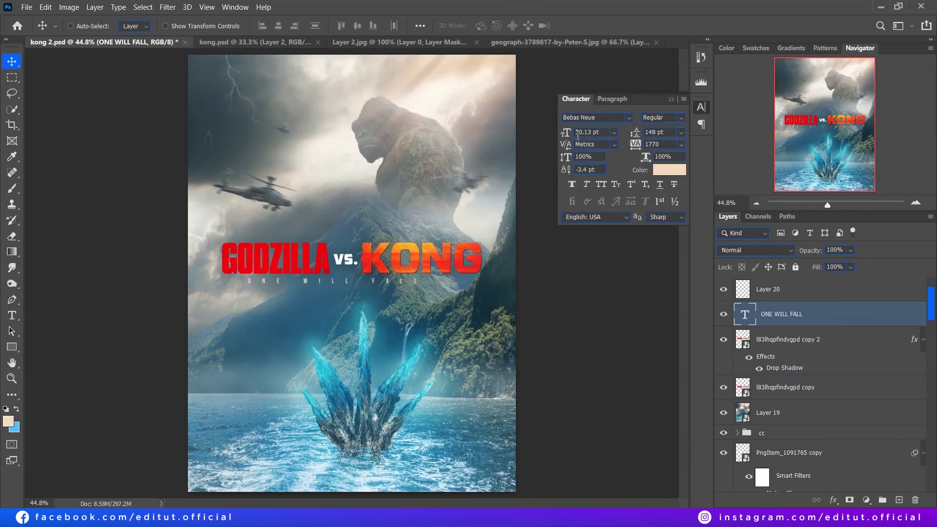
pyautogui.moveTo(438, 282); pyautogui.dragTo(456, 285)
# Colour the tagline white and centre it on the canvas.
pyautogui.click(670, 169)
pyautogui.click(544, 157)
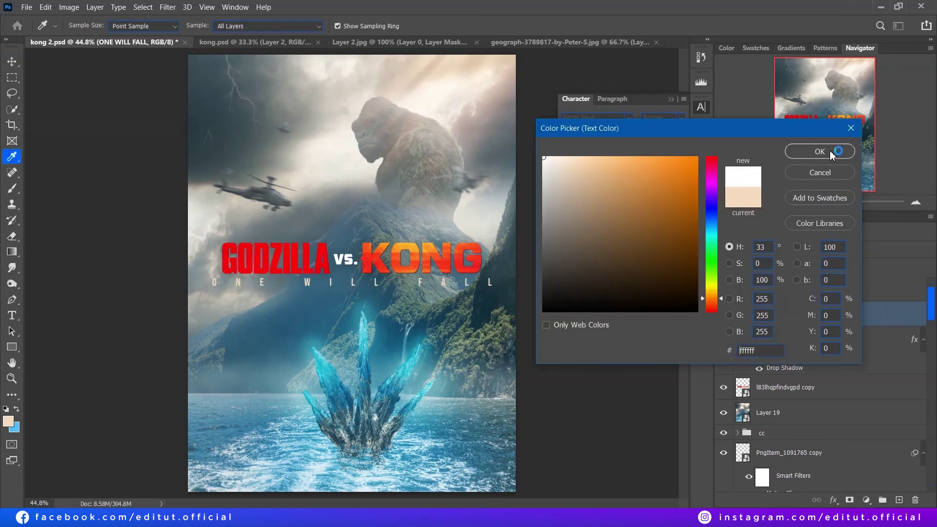
pyautogui.click(831, 152)
pyautogui.hotkey('ctrl', 'a')
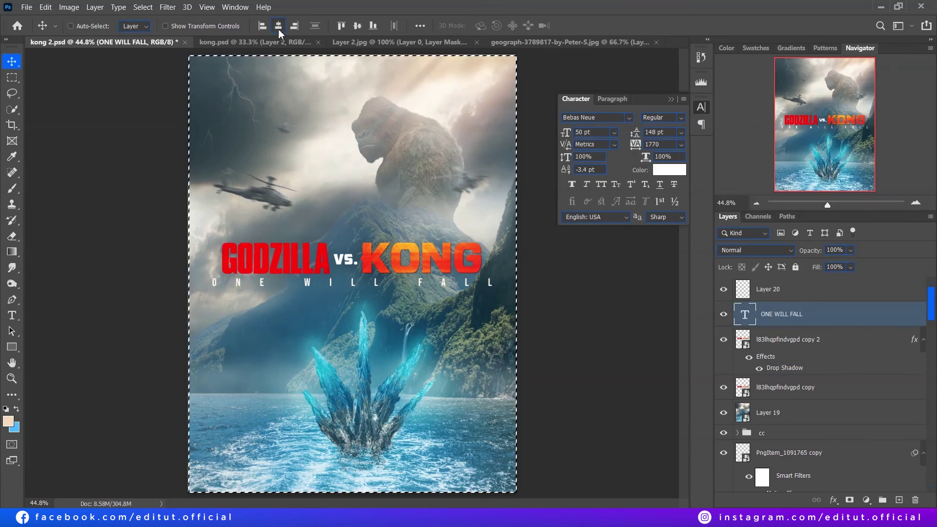
pyautogui.hotkey('ctrl', 'd')
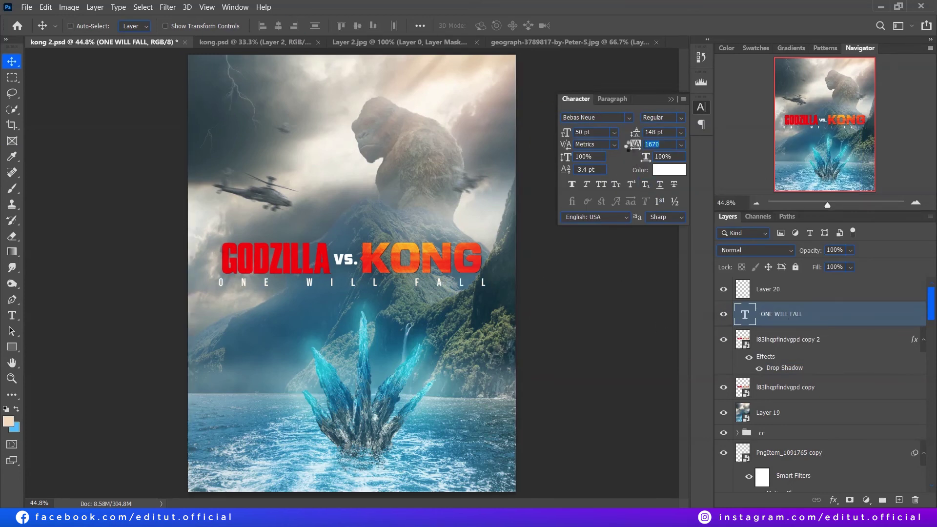
# Select the merged Layer 19 and open the Filter menu.
pyautogui.click(701, 107)
pyautogui.click(768, 412)
pyautogui.click(167, 7)
# In Camera Raw, set temperature -7, raise exposure and contrast, shadows -13, add dehaze.
pyautogui.click(243, 90)
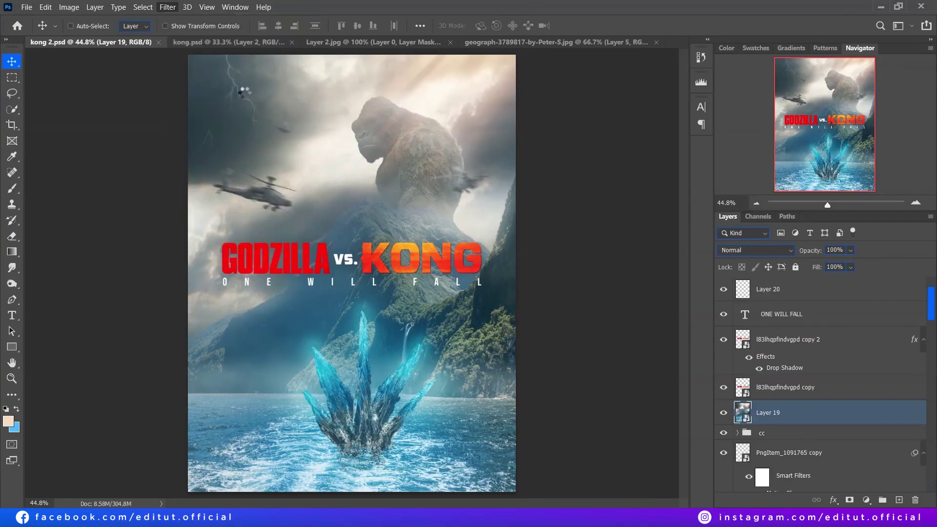
pyautogui.click(775, 135)
pyautogui.moveTo(829, 173); pyautogui.dragTo(824, 175)
pyautogui.moveTo(829, 212)
pyautogui.mouseDown()
pyautogui.moveTo(839, 229)
pyautogui.moveTo(798, 242)
pyautogui.mouseUp()
pyautogui.moveTo(866, 261)
pyautogui.mouseDown()
pyautogui.moveTo(803, 272)
pyautogui.moveTo(868, 289)
pyautogui.moveTo(792, 292)
pyautogui.moveTo(823, 300)
pyautogui.mouseUp()
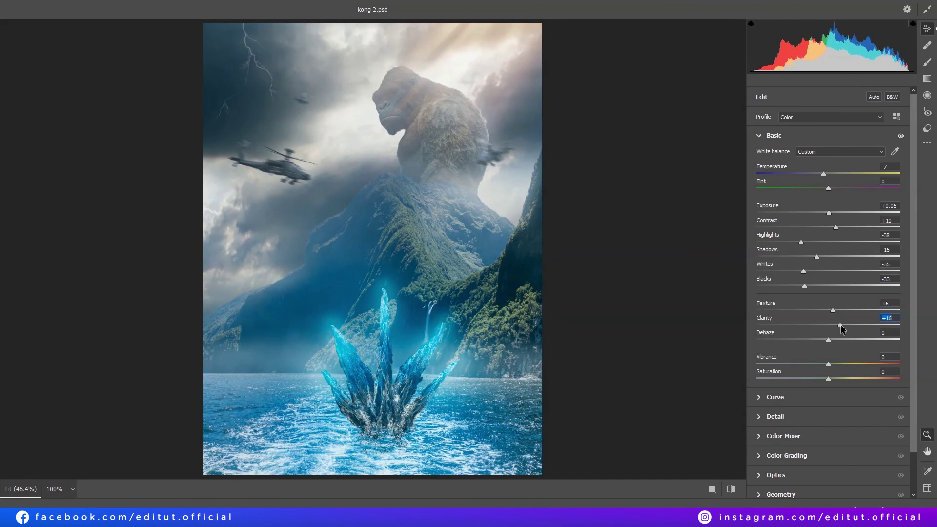
pyautogui.moveTo(834, 348)
pyautogui.mouseDown()
pyautogui.moveTo(845, 348)
pyautogui.moveTo(827, 379)
pyautogui.mouseUp()
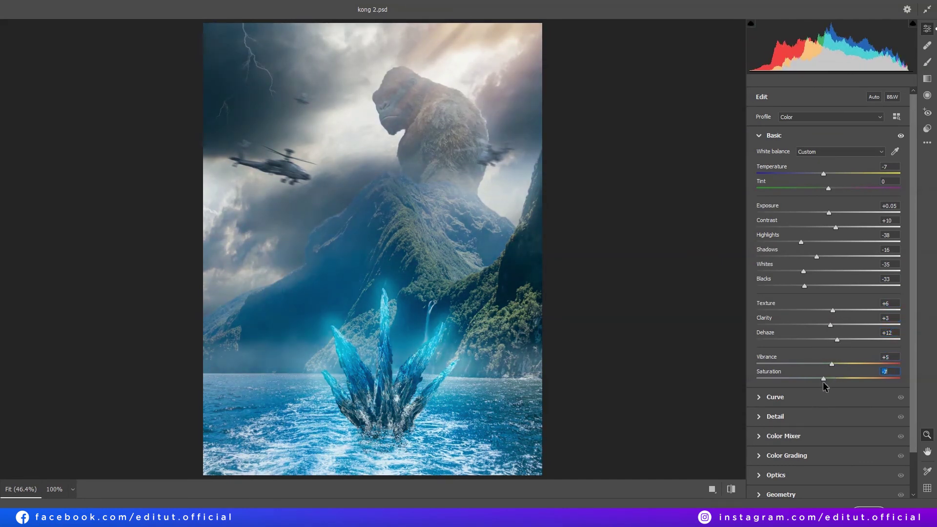
pyautogui.scroll(-2, 914, 359)
# Add a -23 vignette, apply the filter, set Layer 19 to 73% opacity, and save.
pyautogui.click(830, 428)
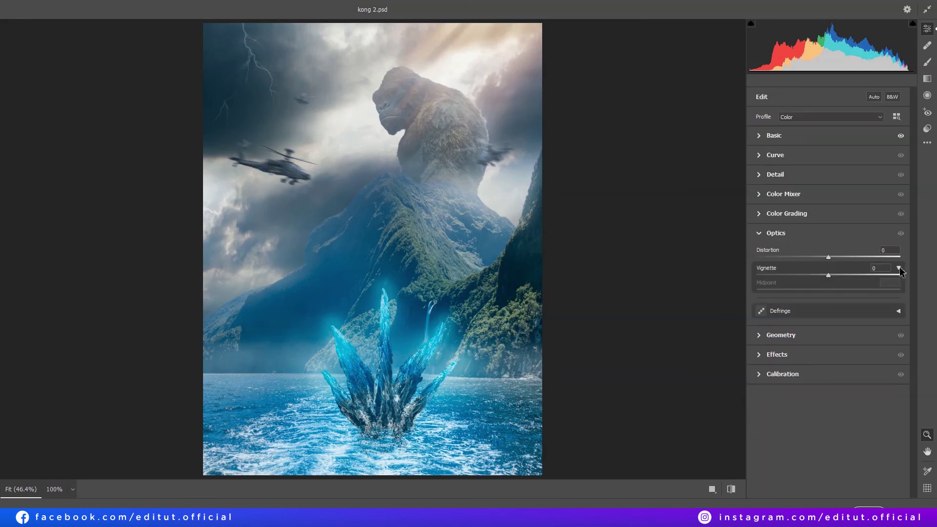
pyautogui.moveTo(830, 275)
pyautogui.mouseDown()
pyautogui.moveTo(812, 276)
pyautogui.moveTo(805, 290)
pyautogui.mouseUp()
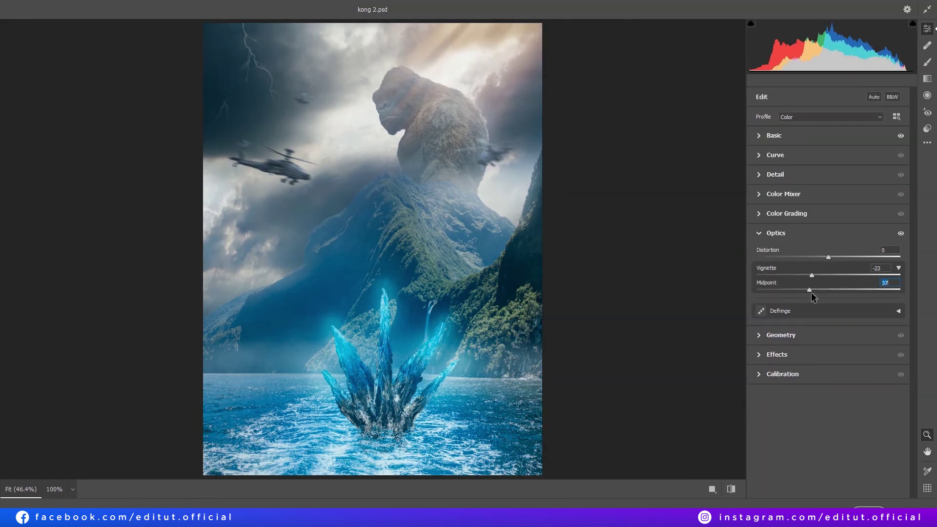
pyautogui.click(869, 510)
pyautogui.moveTo(812, 255); pyautogui.dragTo(803, 255)
pyautogui.hotkey('ctrl', 's')
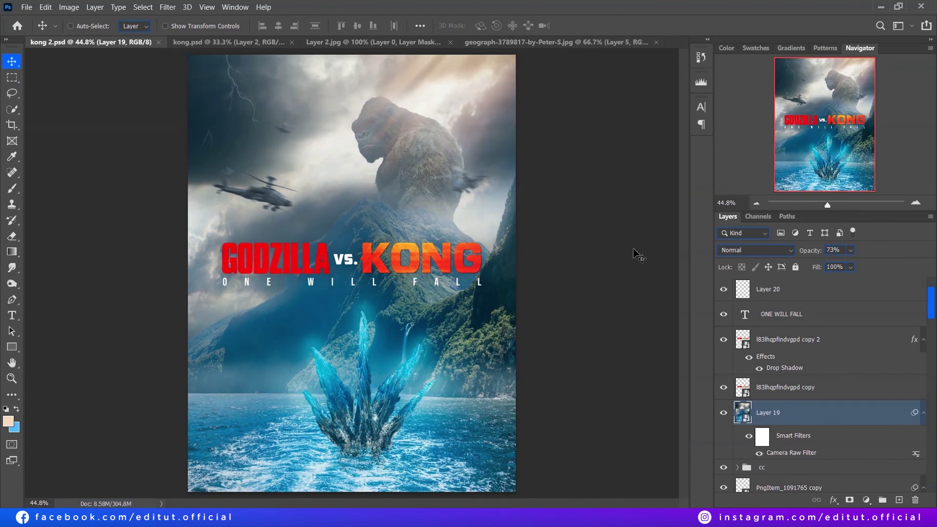